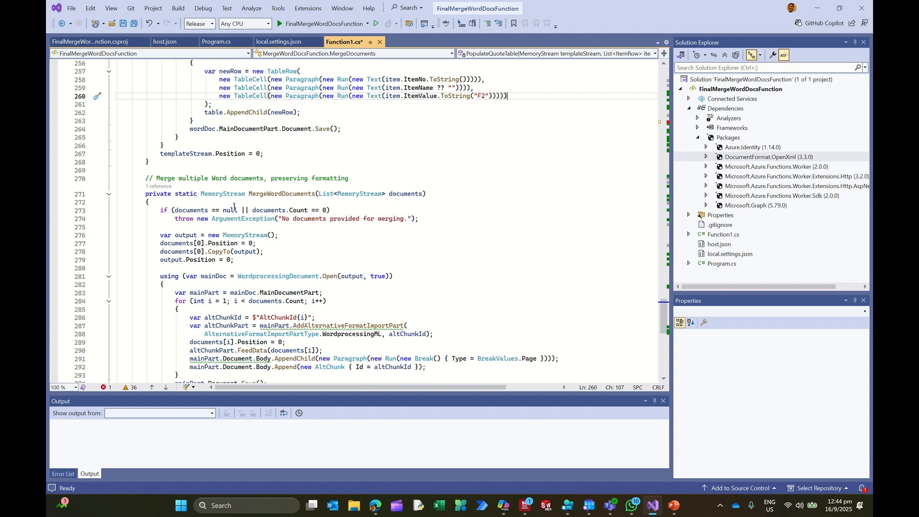
# Step: Review the MergeWordDocuments method through to the end of Function1.cs
pyautogui.scroll(-2, 265, 276)
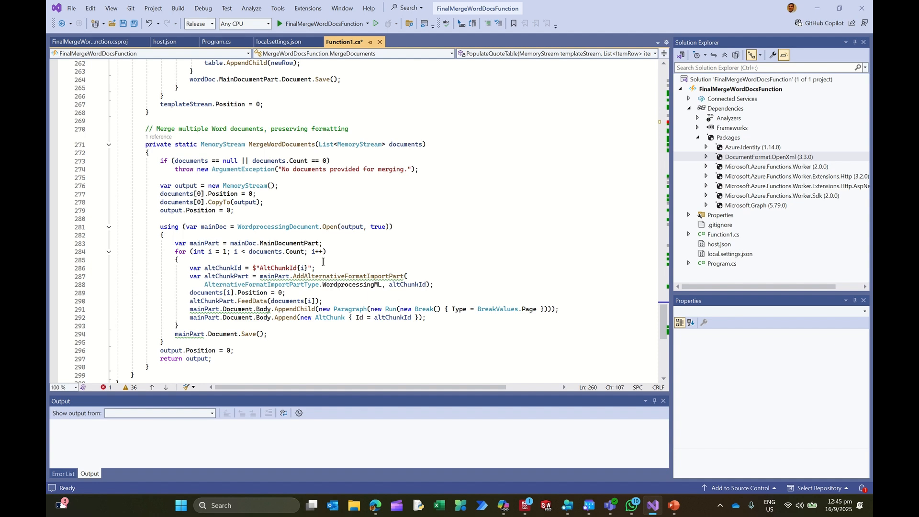
pyautogui.scroll(-2, 323, 262)
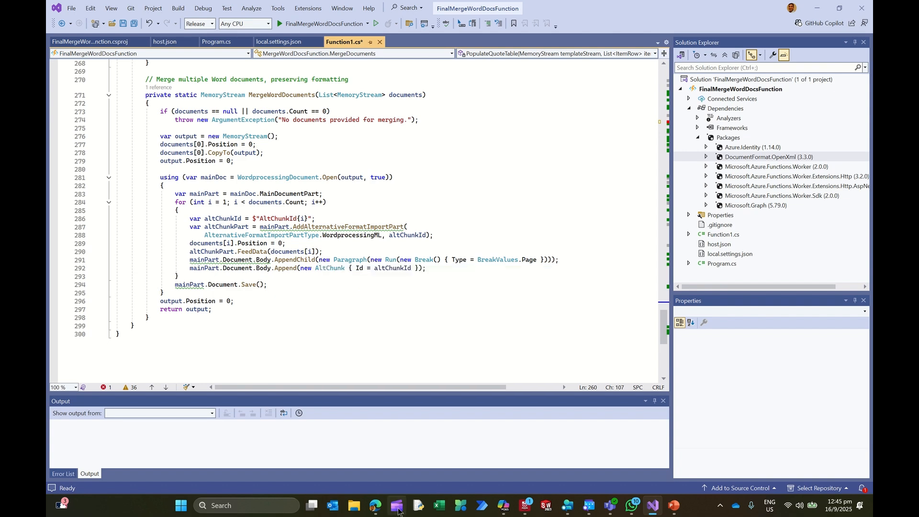
# Step: Switch to the Edge window with the Power Automate flow and load google.com in its empty new tab
pyautogui.moveTo(374, 493)
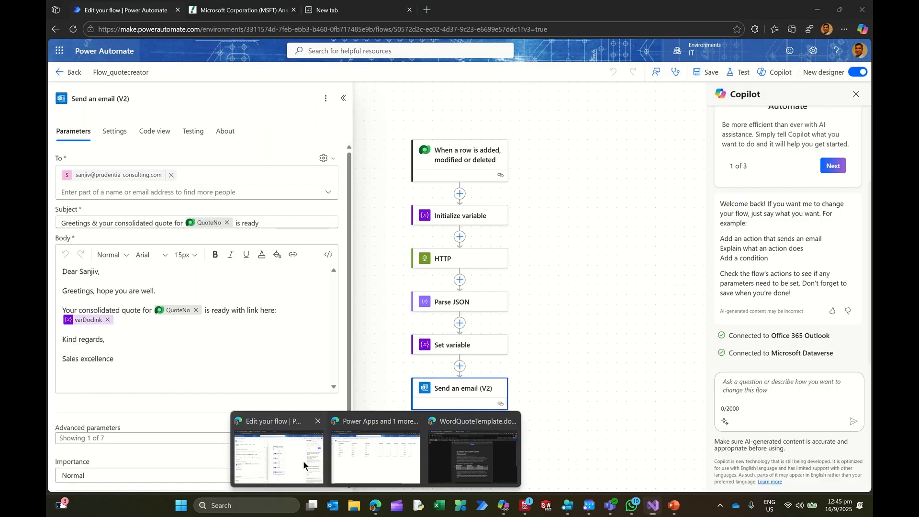
pyautogui.click(303, 460)
pyautogui.click(364, 17)
pyautogui.click(301, 27)
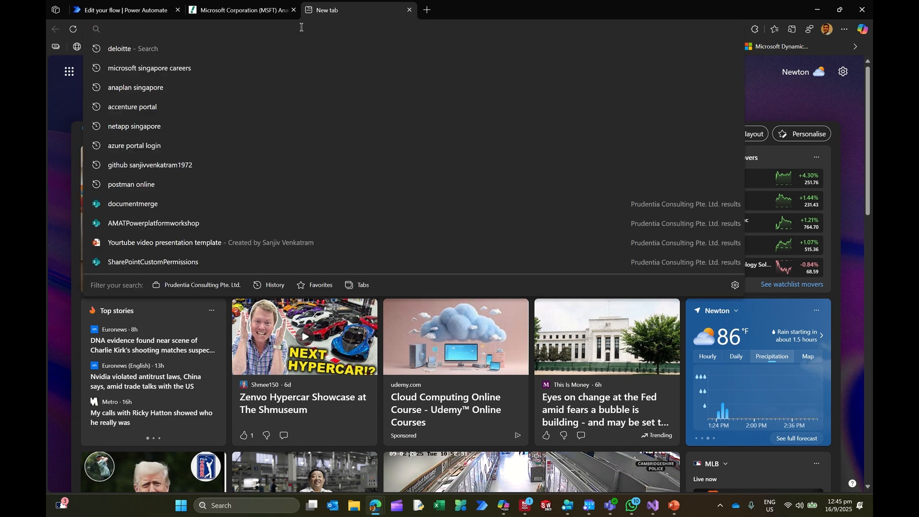
pyautogui.write('google.com')
pyautogui.press('Return')
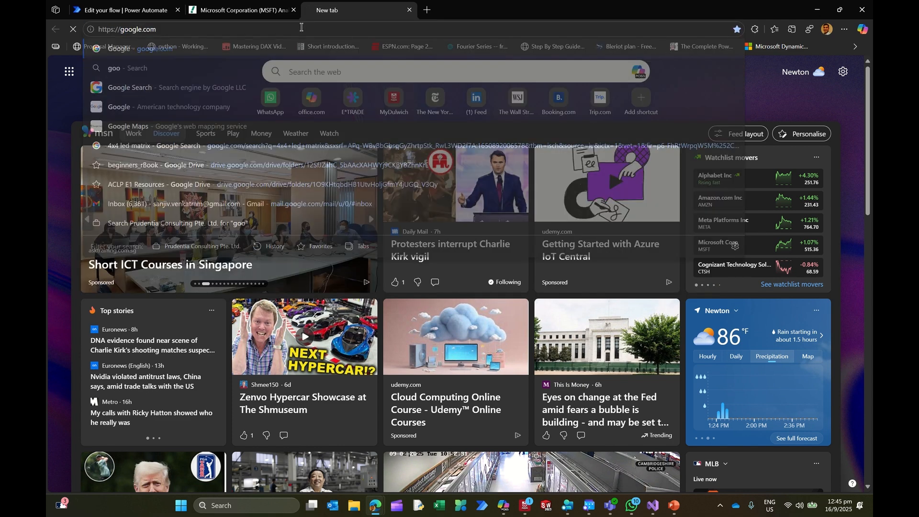
# Step: Search Google for "github" followed by the account's username, written as one word
pyautogui.write('gi')
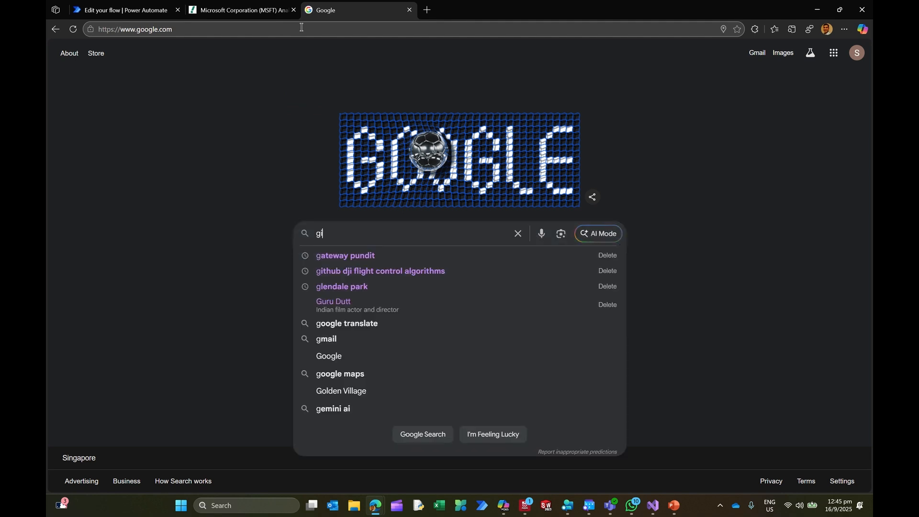
pyautogui.write('thub sanjiv ve')
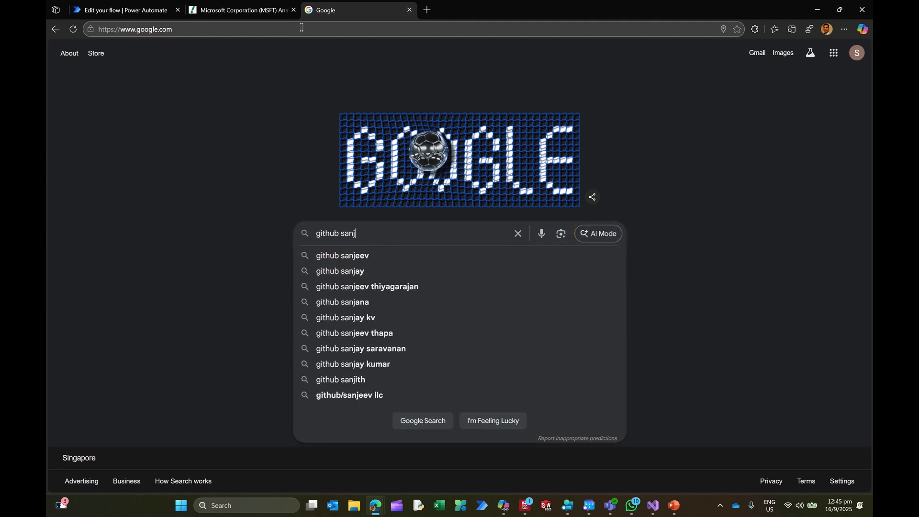
pyautogui.press('BackSpace')
pyautogui.press('BackSpace')
pyautogui.press('BackSpace')
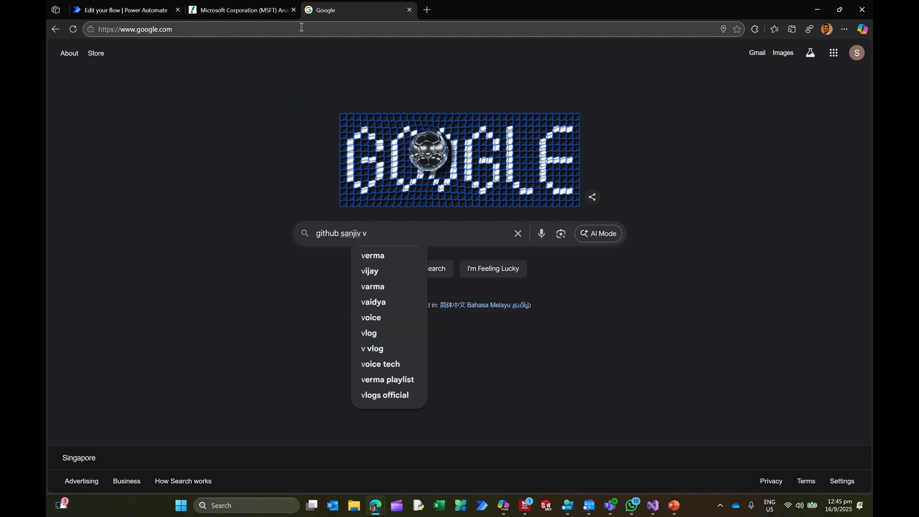
pyautogui.write('venkat')
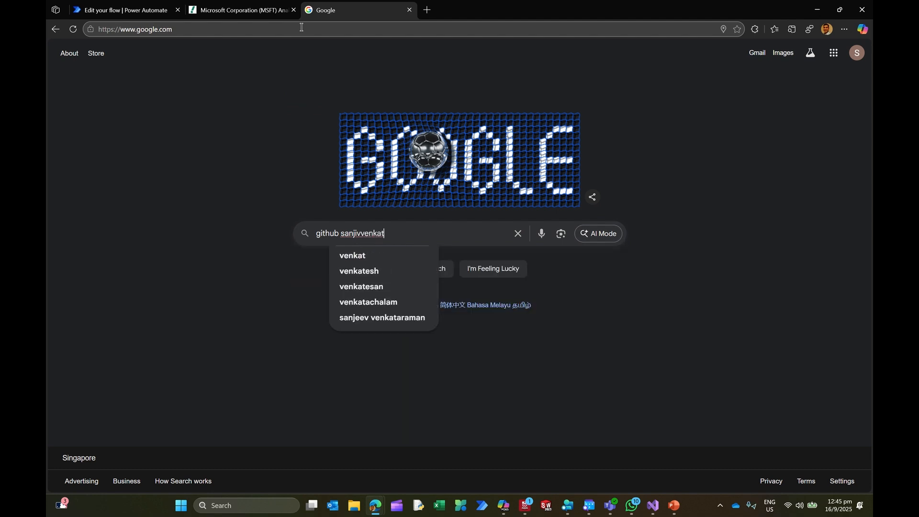
pyautogui.write('ram1972')
pyautogui.press('Return')
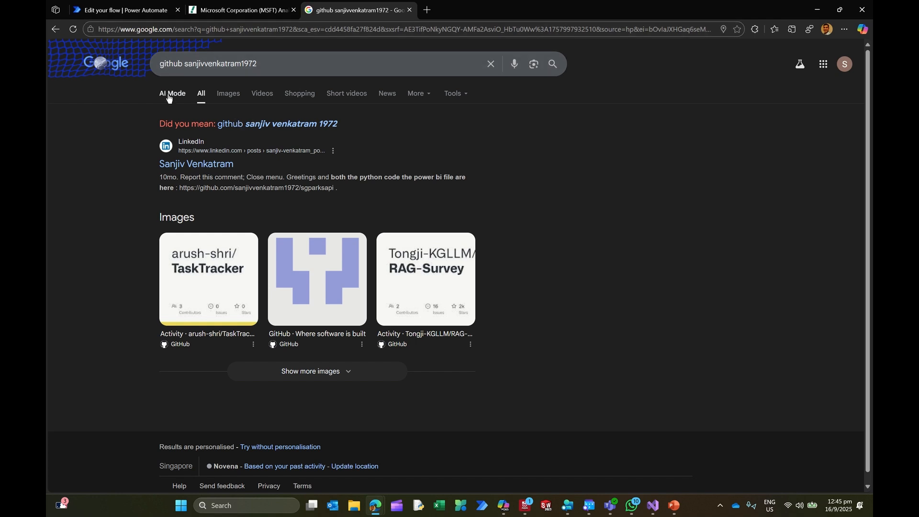
# Step: Follow the suggested spelling of the query and check its results for the GitHub profile
pyautogui.click(254, 123)
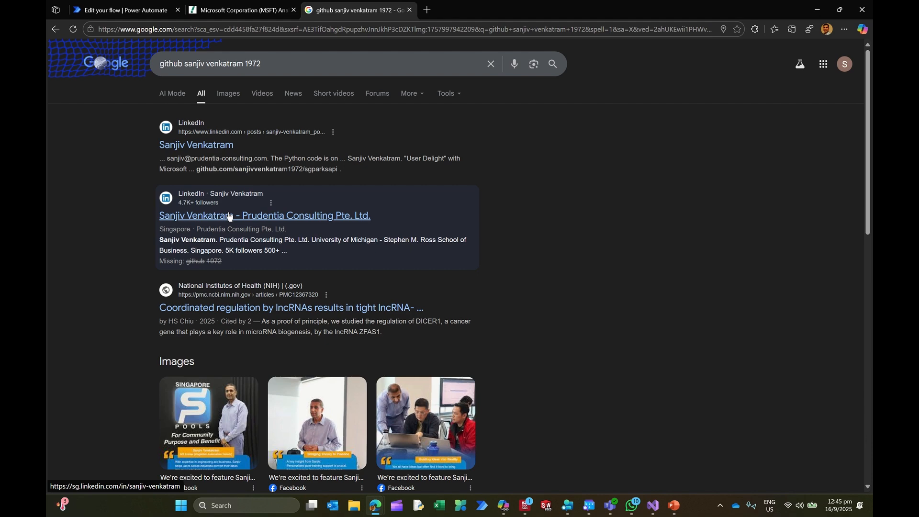
pyautogui.scroll(-3, 252, 260)
pyautogui.scroll(-5, 254, 257)
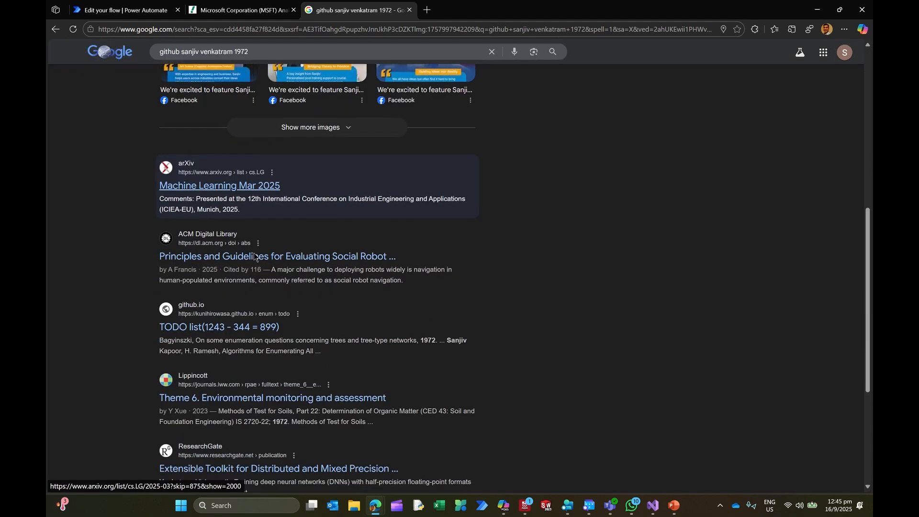
pyautogui.scroll(-3, 256, 256)
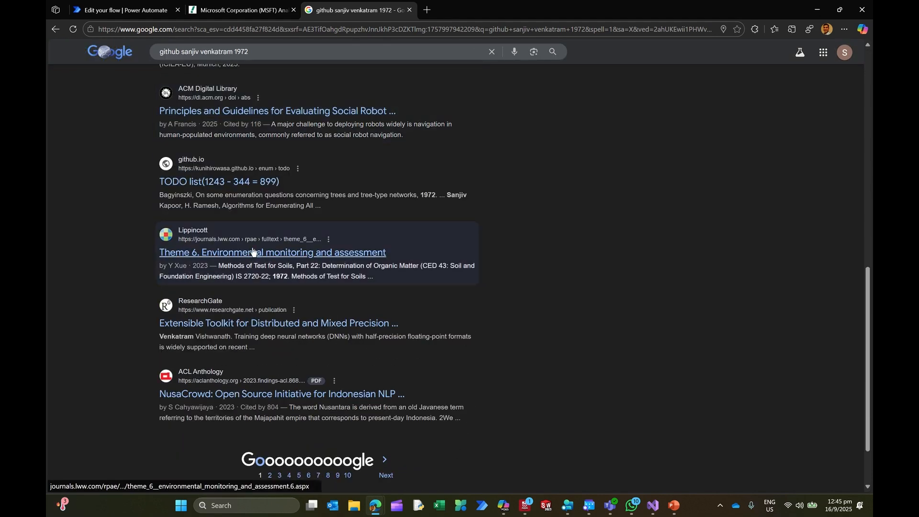
pyautogui.scroll(10, 220, 154)
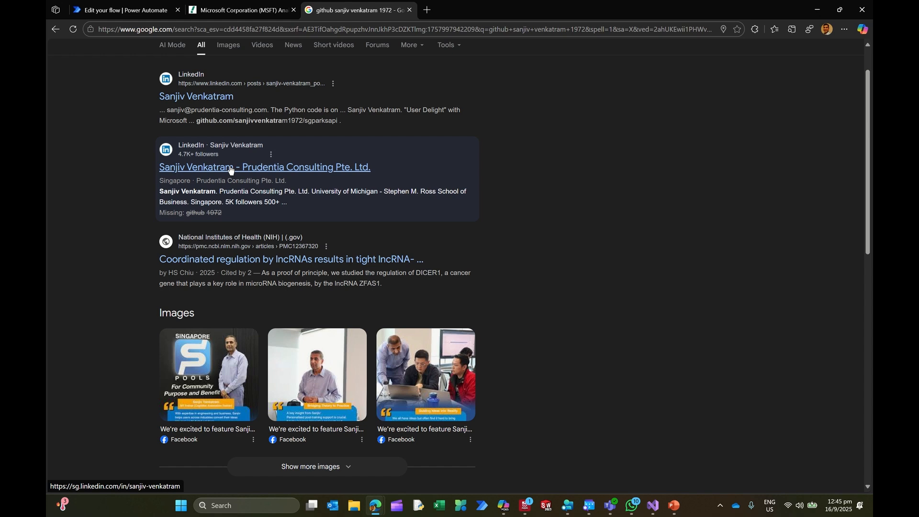
pyautogui.scroll(1, 216, 125)
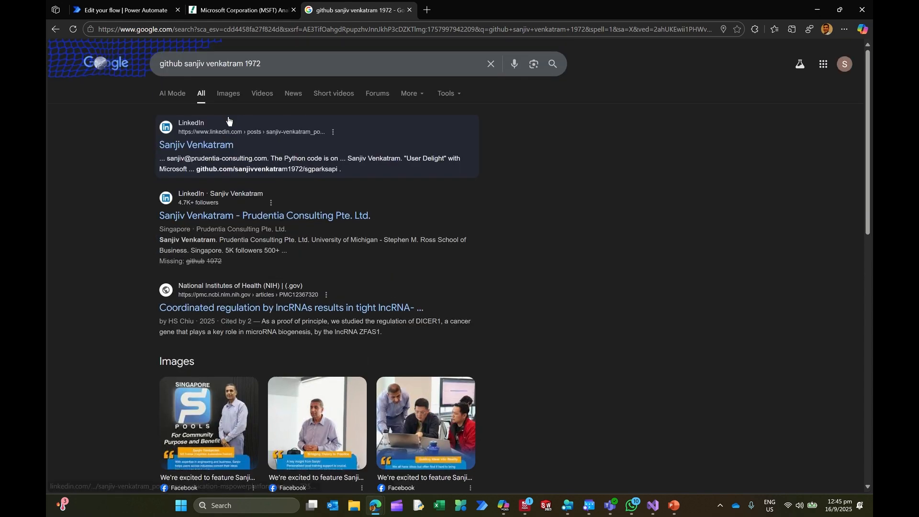
# Step: Rerun the Google search without the space before 1972 and look through the results for the GitHub profile
pyautogui.click(278, 62)
pyautogui.click(245, 64)
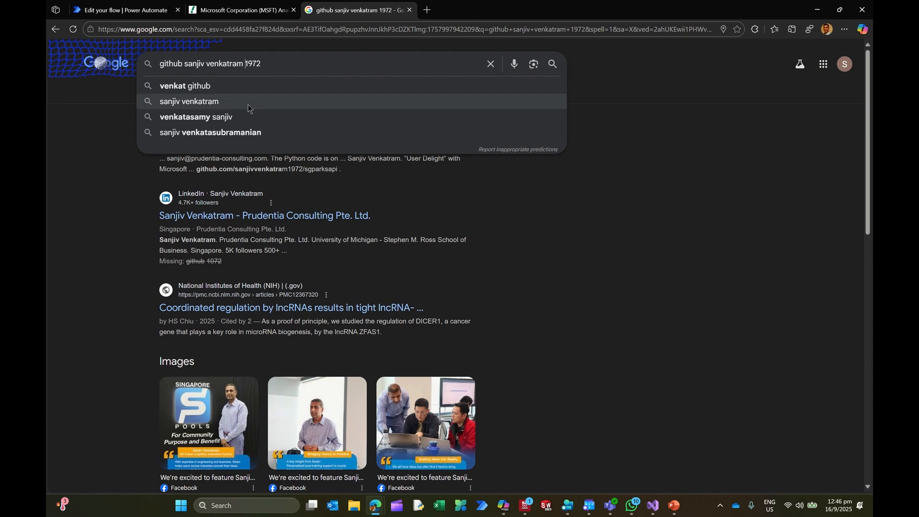
pyautogui.press('BackSpace')
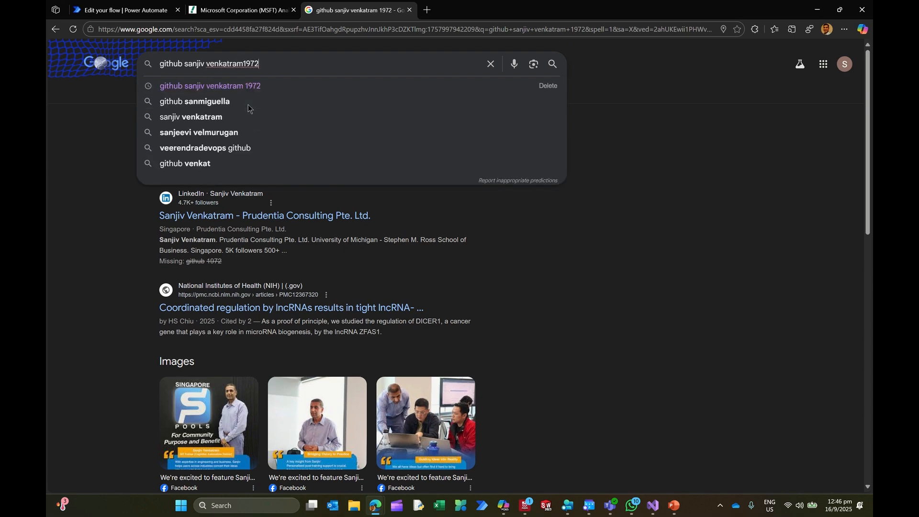
pyautogui.press('Return')
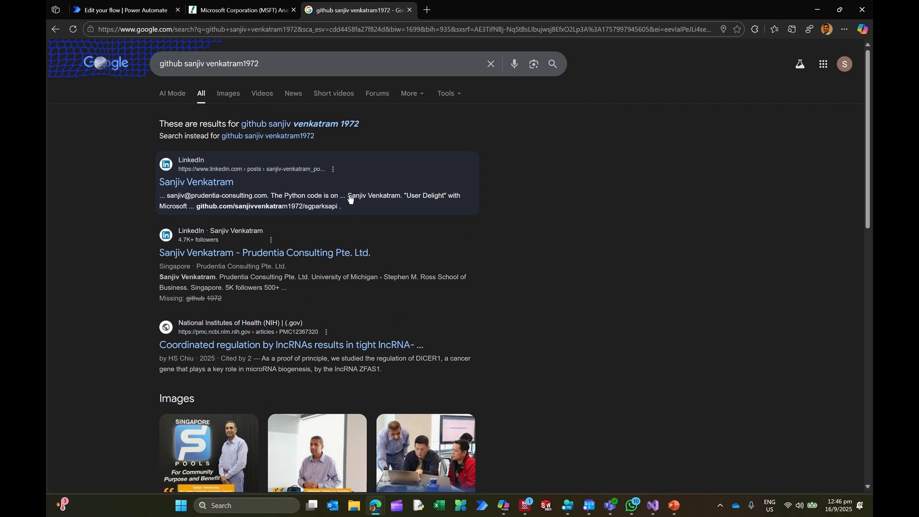
pyautogui.scroll(-6, 350, 198)
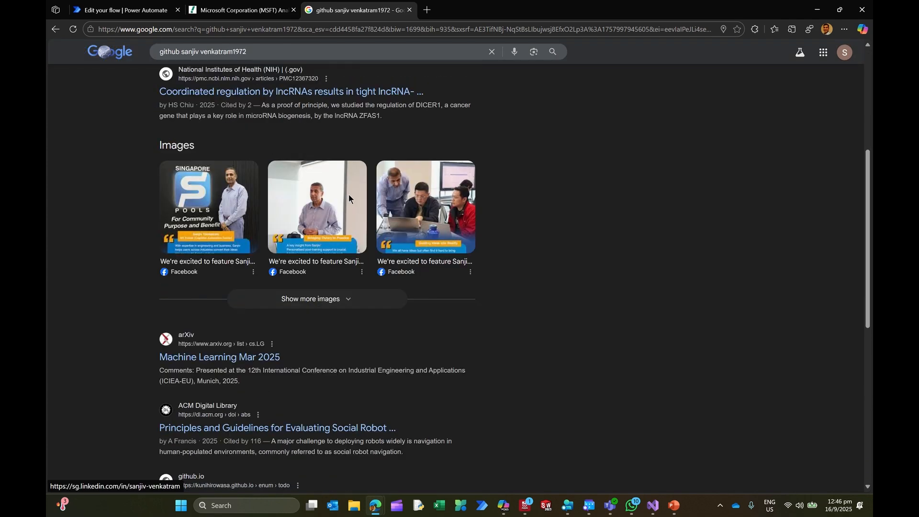
pyautogui.scroll(-8, 348, 195)
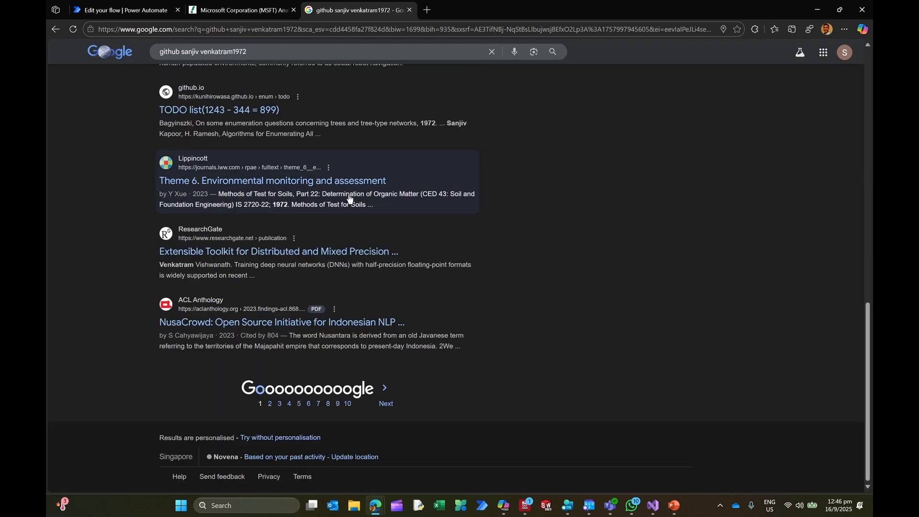
pyautogui.scroll(12, 350, 199)
pyautogui.scroll(3, 349, 198)
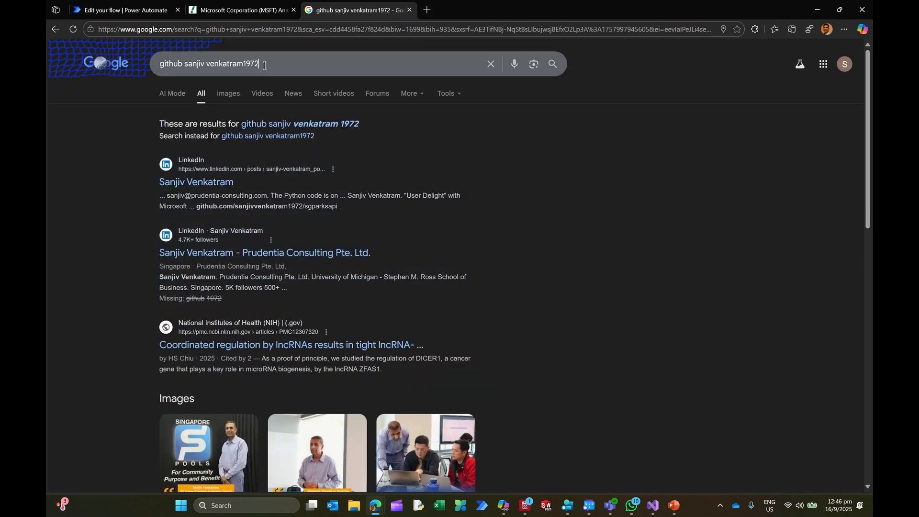
# Step: Run the suggested "github" plus username search from the browser's address bar instead of Google's search page
pyautogui.click(114, 67)
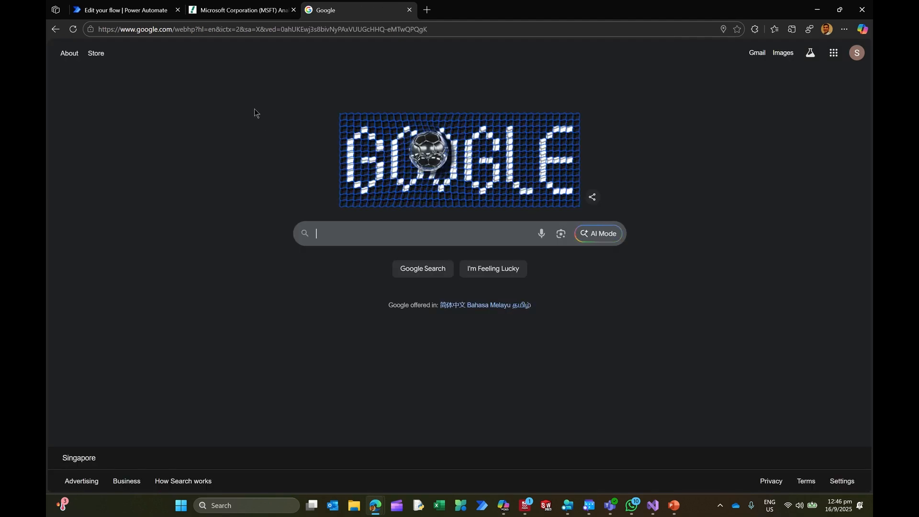
pyautogui.click(193, 30)
pyautogui.write('gitg')
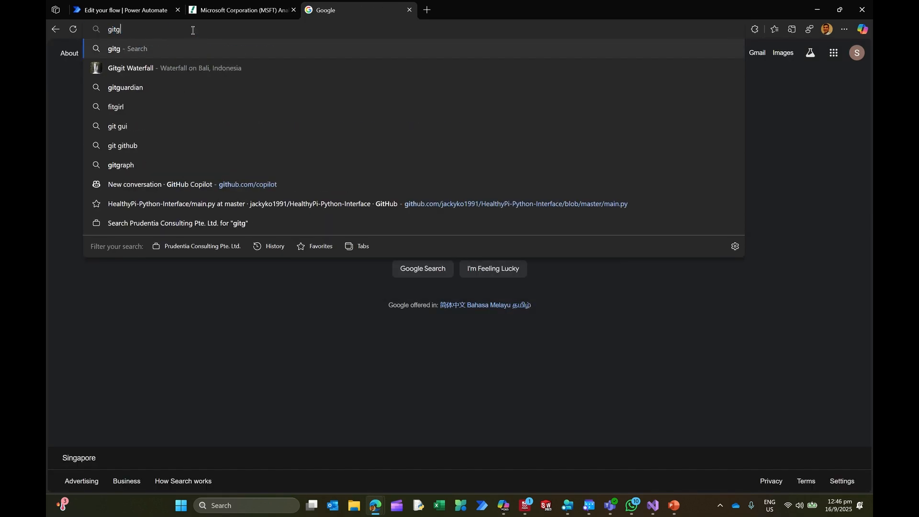
pyautogui.press('BackSpace')
pyautogui.write('hub')
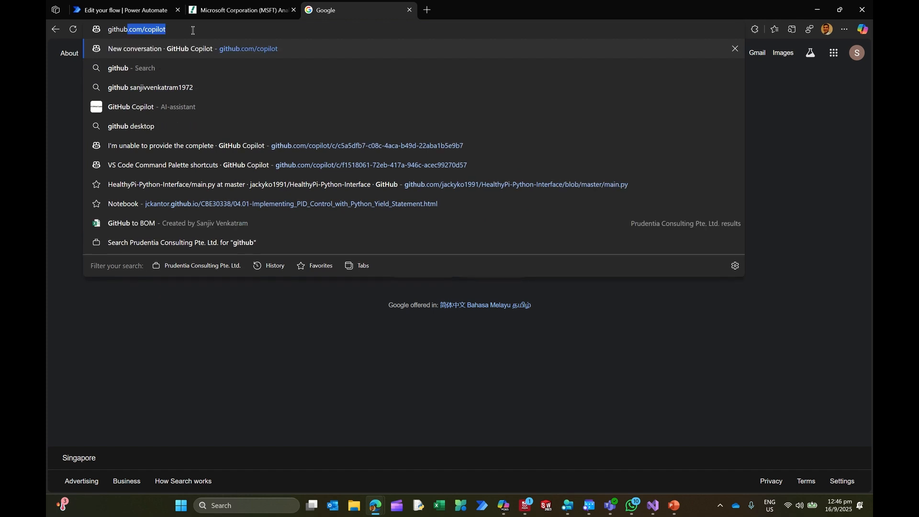
pyautogui.press('Down')
pyautogui.press('Down')
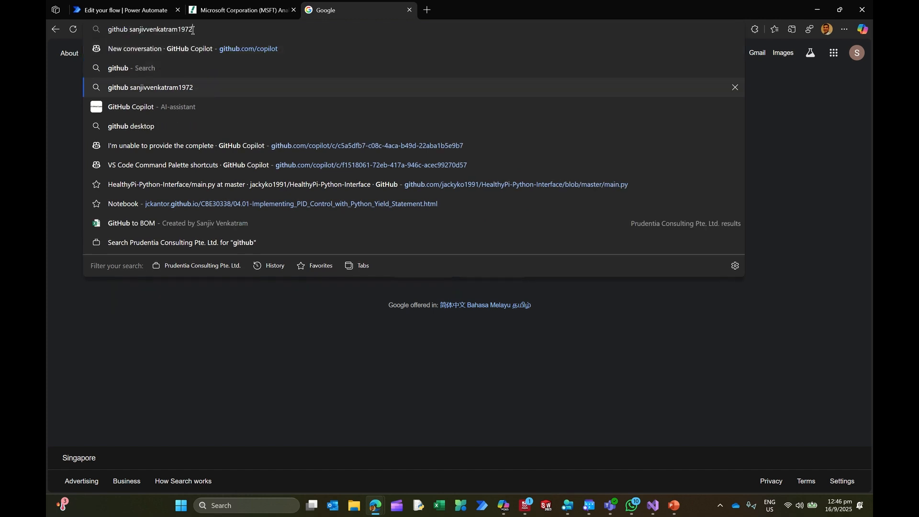
pyautogui.press('Return')
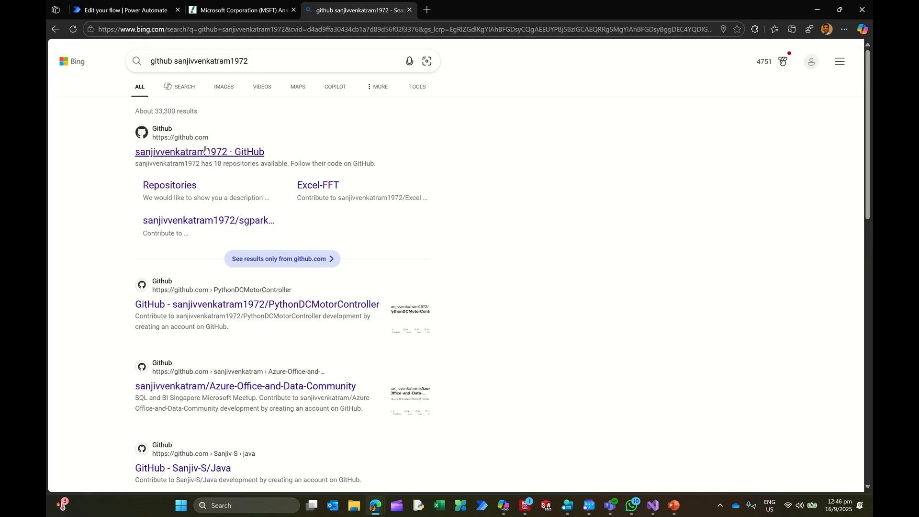
# Step: Open the GitHub profile, go to GitHub Copilot, and open the recent Power Automate and Azure Function conversation
pyautogui.click(256, 154)
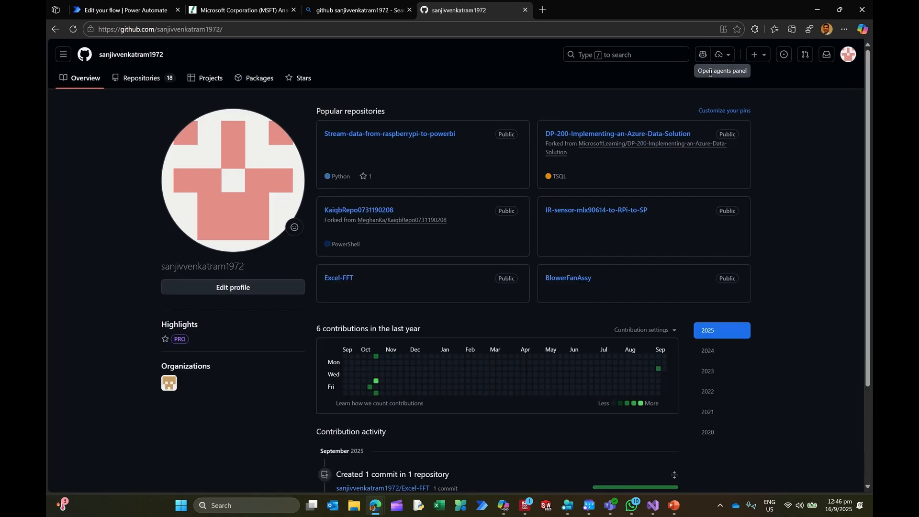
pyautogui.click(699, 56)
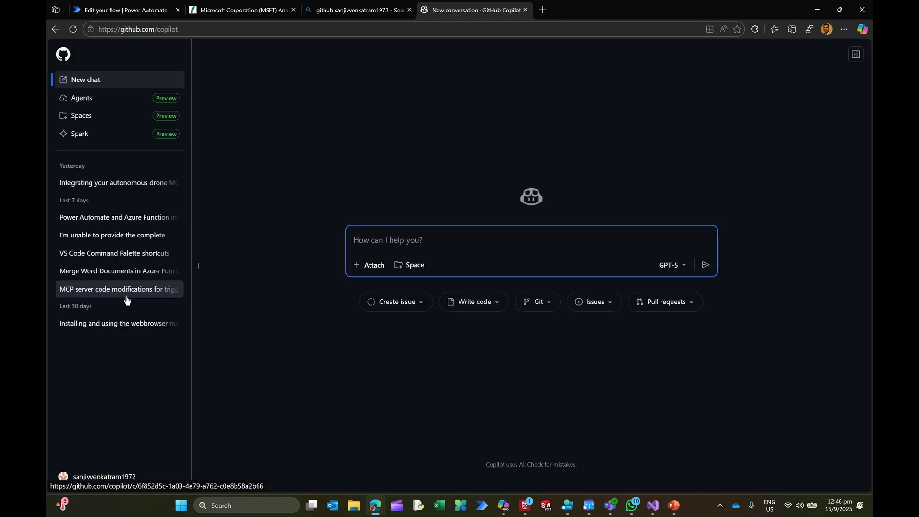
pyautogui.click(117, 217)
# Step: Examine the conversation's opening prompt, covering the Dataverse columns, SharePoint libraries and merge requirements, and the start of Copilot's architecture answer
pyautogui.scroll(10, 457, 303)
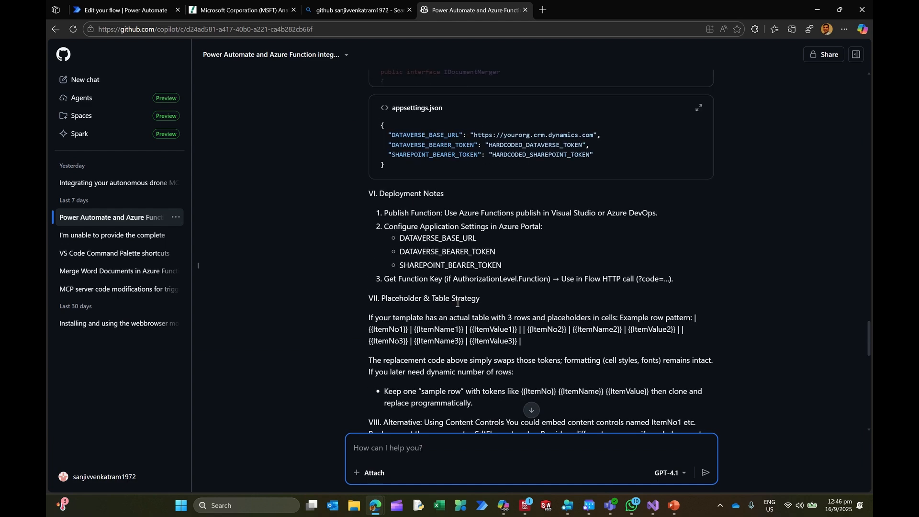
pyautogui.moveTo(869, 297); pyautogui.dragTo(872, 75)
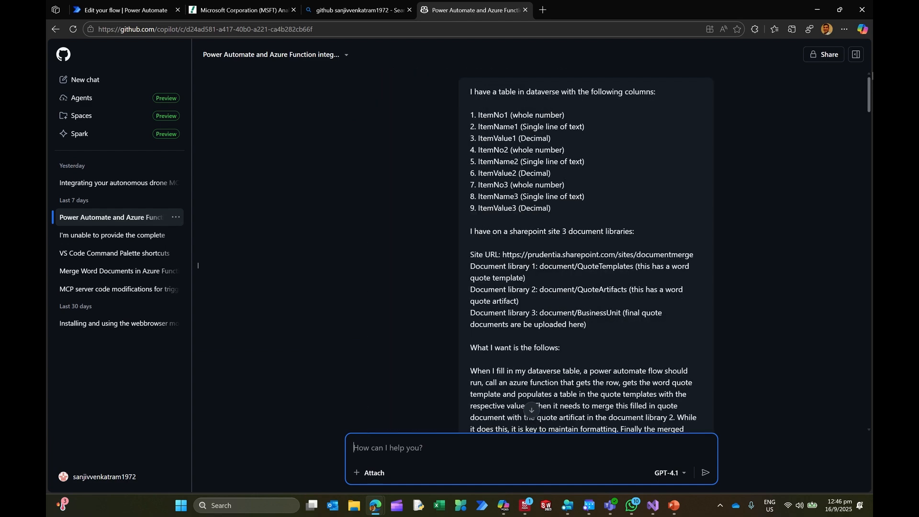
pyautogui.moveTo(469, 91); pyautogui.dragTo(659, 96)
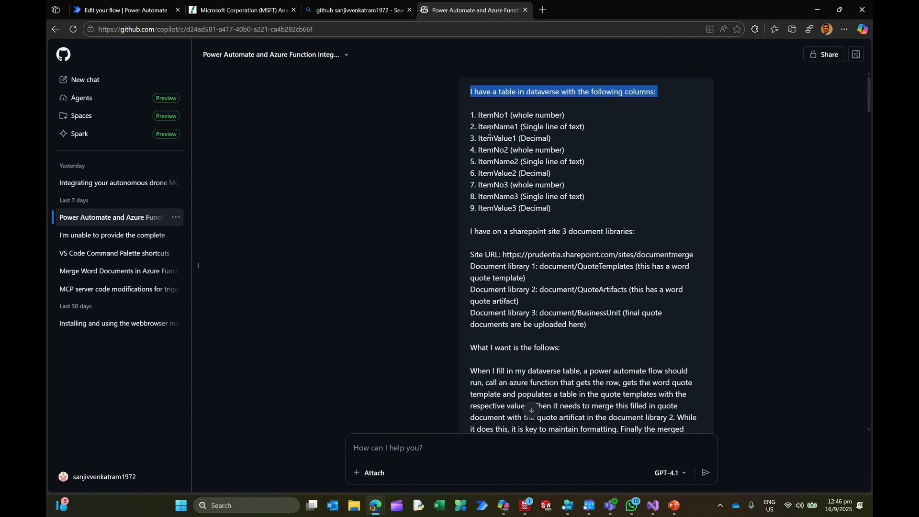
pyautogui.moveTo(476, 115); pyautogui.dragTo(549, 198)
pyautogui.moveTo(474, 239); pyautogui.dragTo(613, 245)
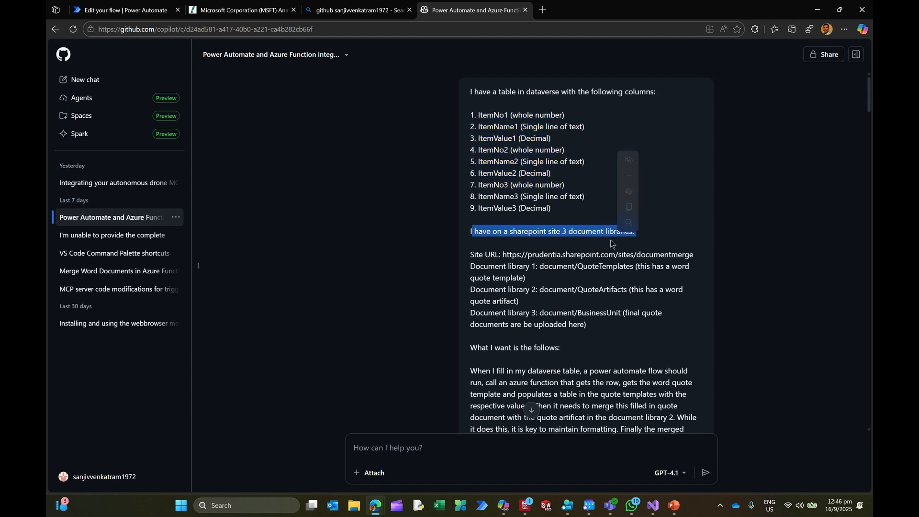
pyautogui.moveTo(473, 255); pyautogui.dragTo(500, 255)
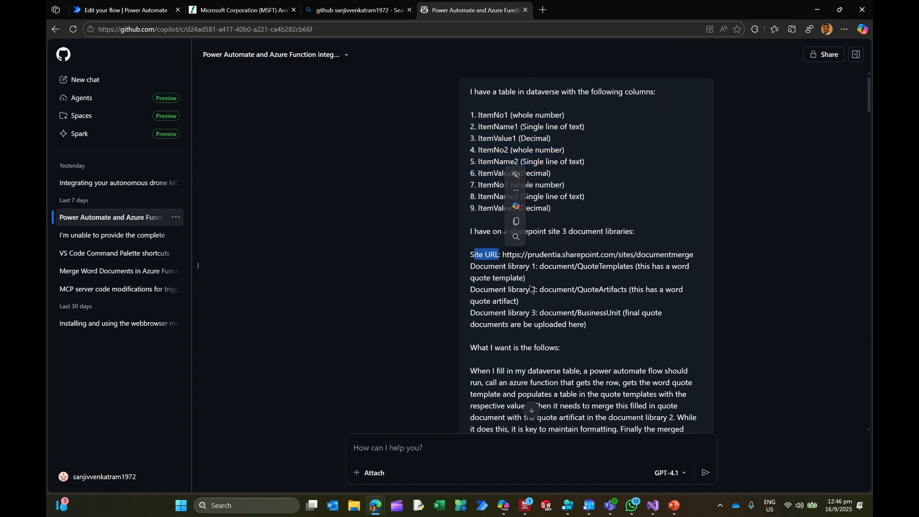
pyautogui.scroll(-2, 535, 285)
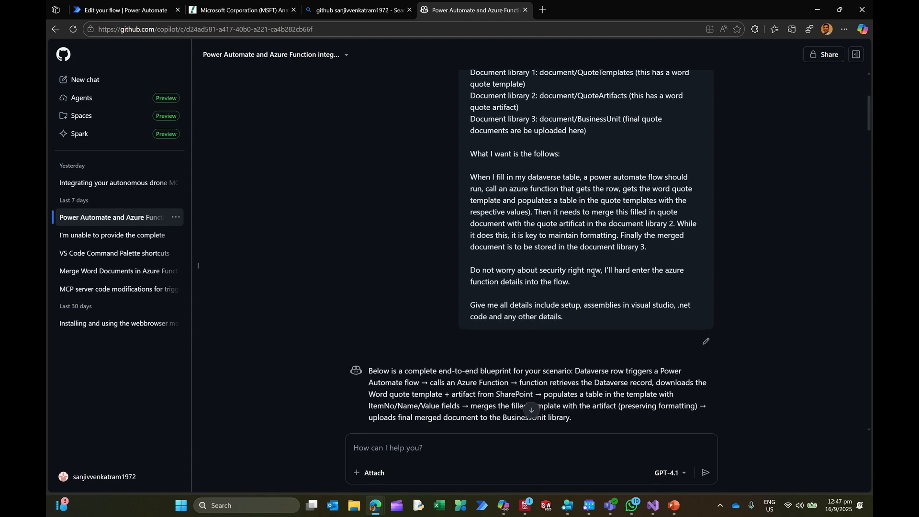
pyautogui.scroll(-5, 557, 254)
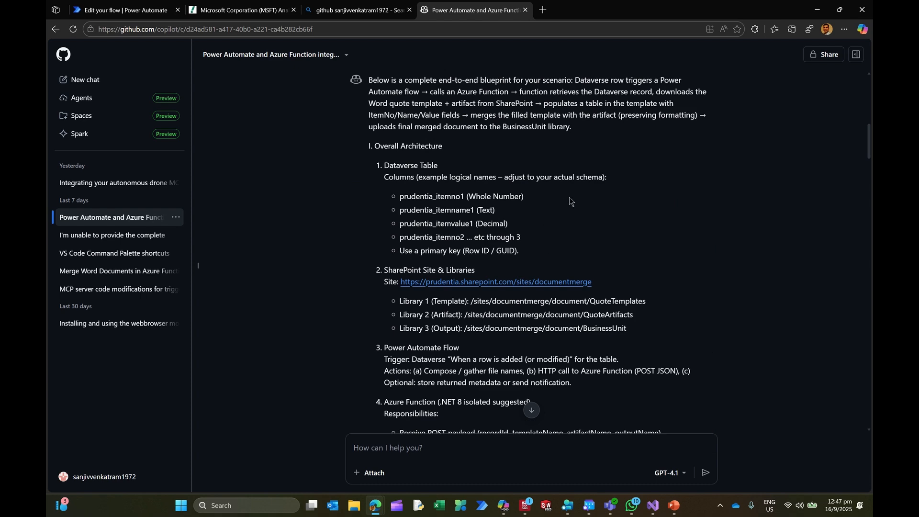
# Step: Look over the project files in Copilot's answer, and switch to Visual Studio to review Function1.cs back to its beginning
pyautogui.scroll(-12, 570, 204)
pyautogui.scroll(-7, 569, 204)
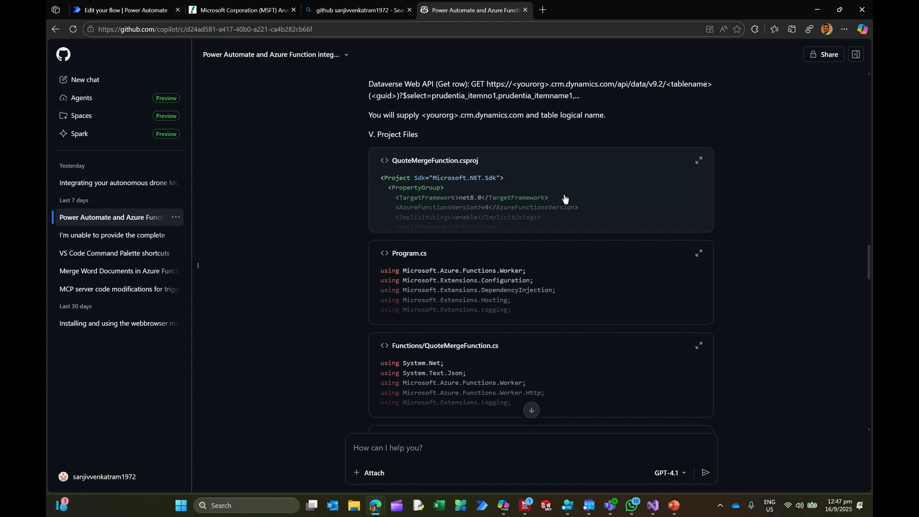
pyautogui.click(654, 506)
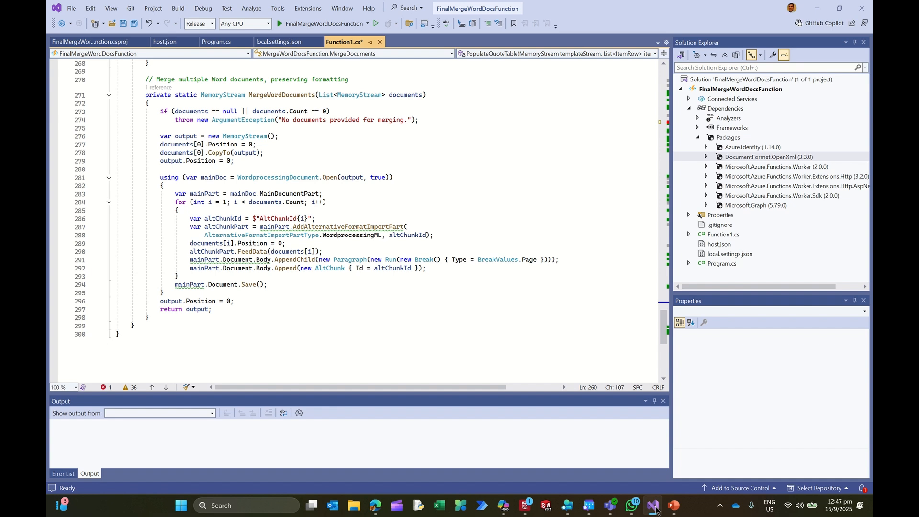
pyautogui.scroll(20, 527, 388)
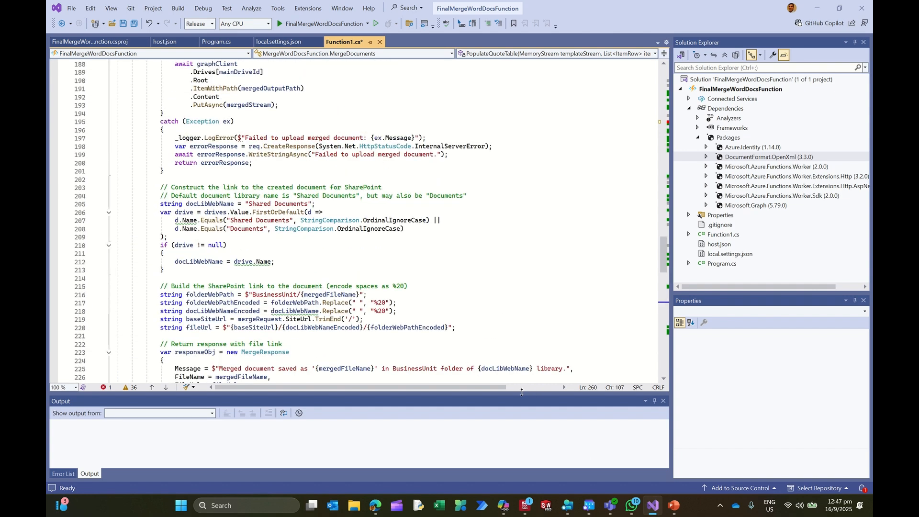
pyautogui.scroll(20, 578, 282)
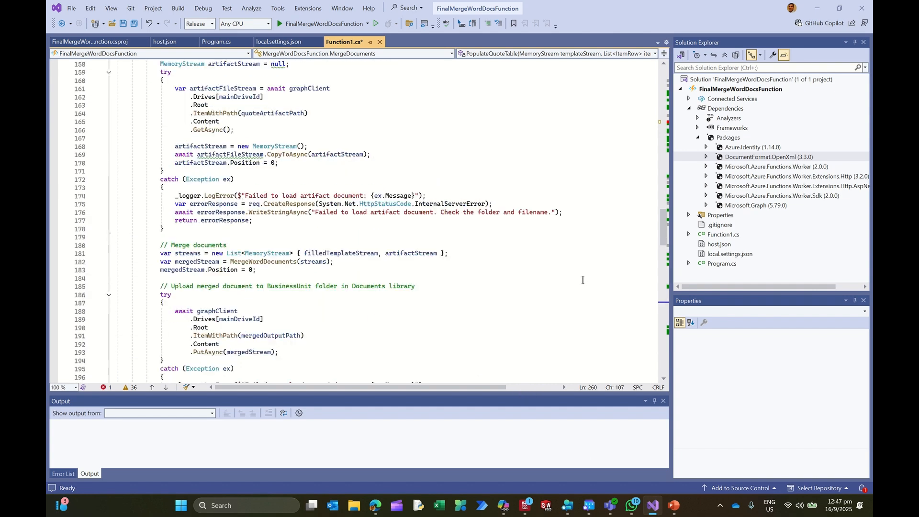
pyautogui.scroll(20, 578, 282)
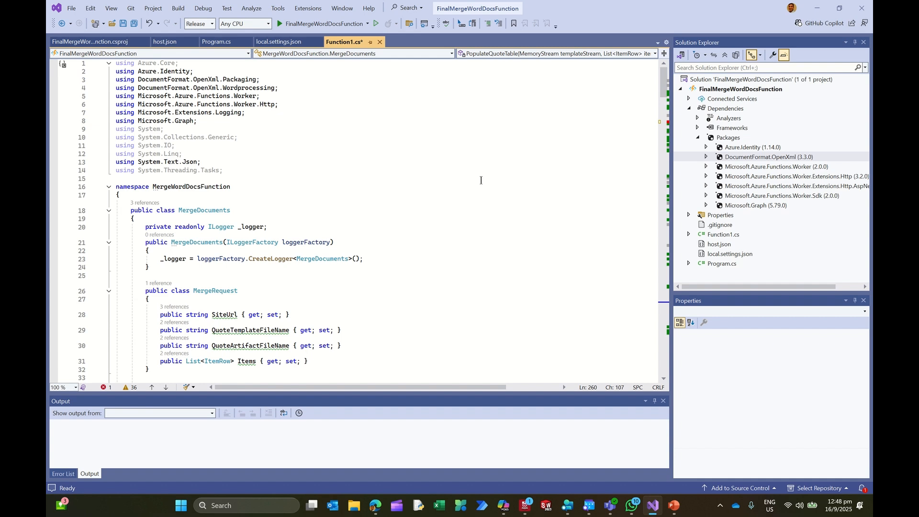
# Step: Open the code error details and delete the extra final "e" from IsNullOSpacrWhitee on line 61 of Function1.cs
pyautogui.scroll(-3, 481, 183)
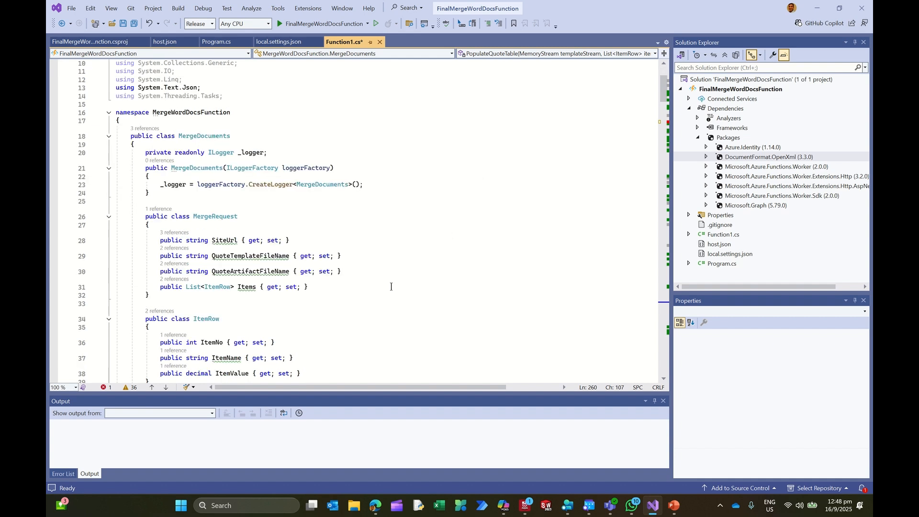
pyautogui.click(104, 388)
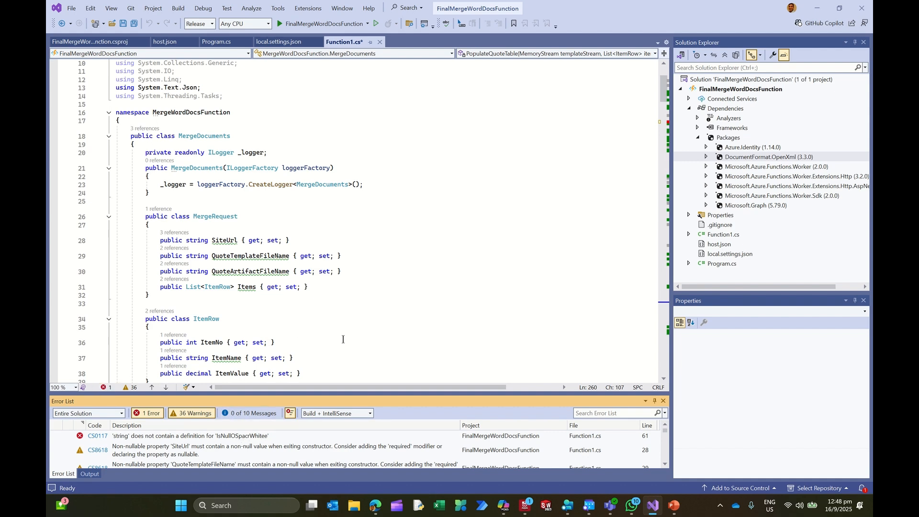
pyautogui.scroll(-11, 356, 292)
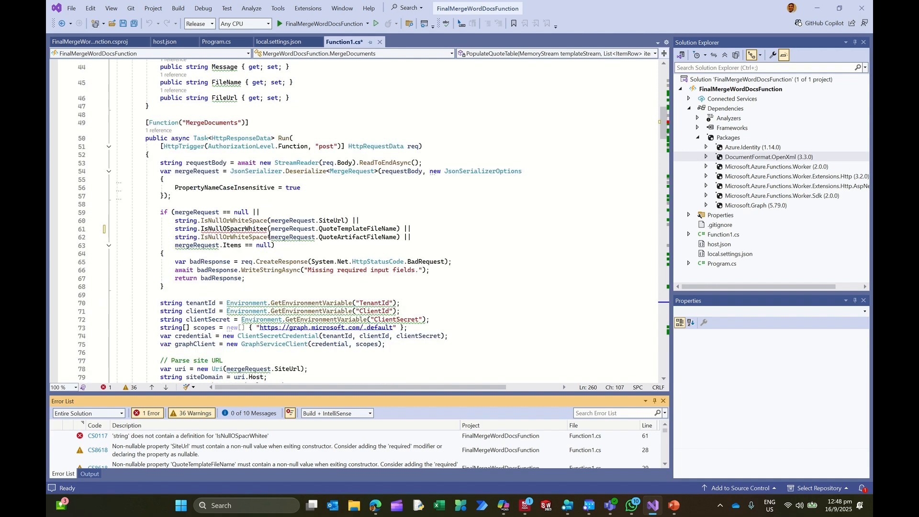
pyautogui.click(281, 229)
pyautogui.press('BackSpace')
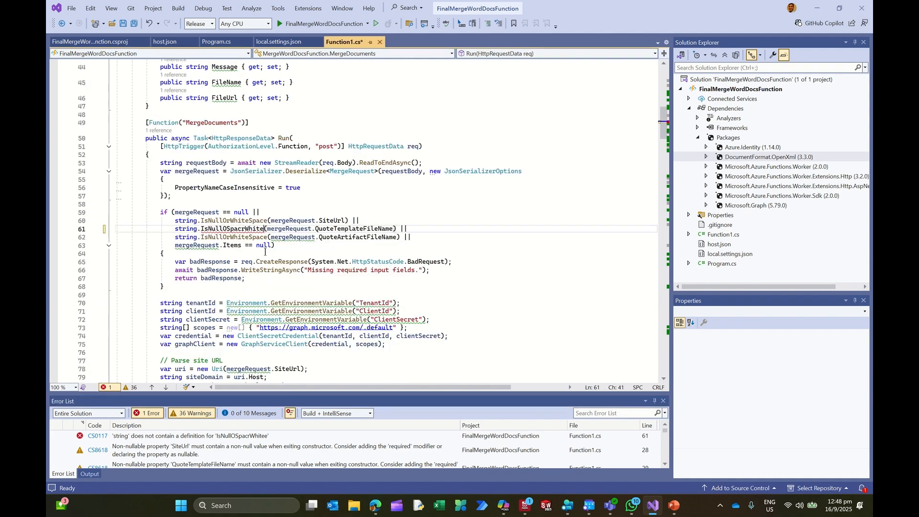
pyautogui.click(407, 251)
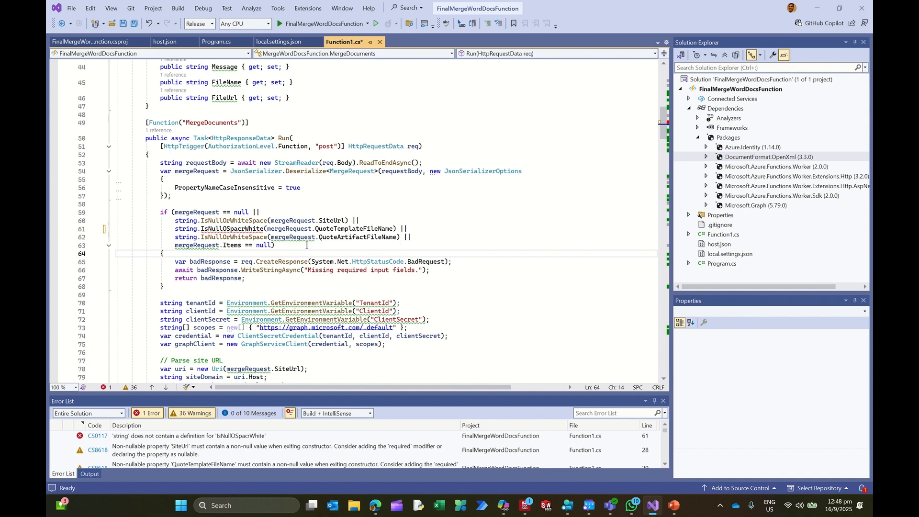
# Step: Open the publish page of the FinalMergeWordDocsFunction project to view its Azure deployment profile
pyautogui.moveTo(267, 229)
pyautogui.moveTo(319, 237)
pyautogui.scroll(14, 511, 147)
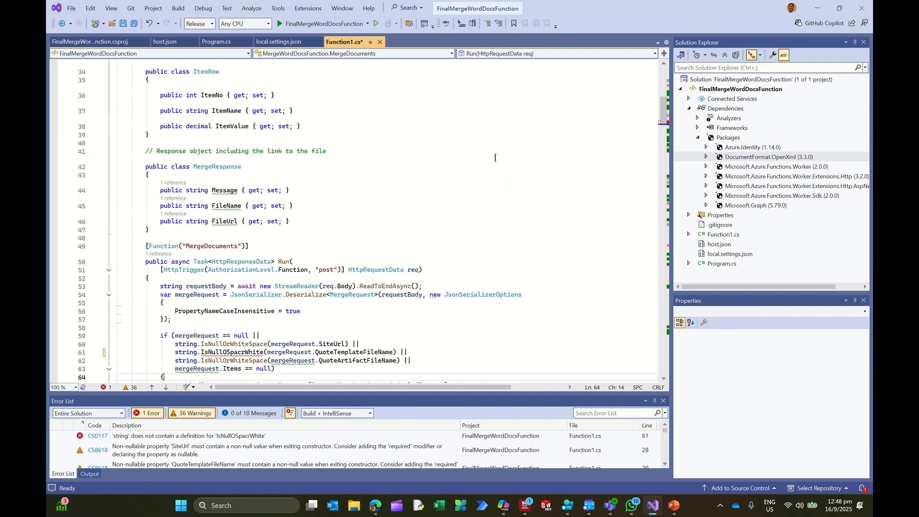
pyautogui.rightClick(720, 90)
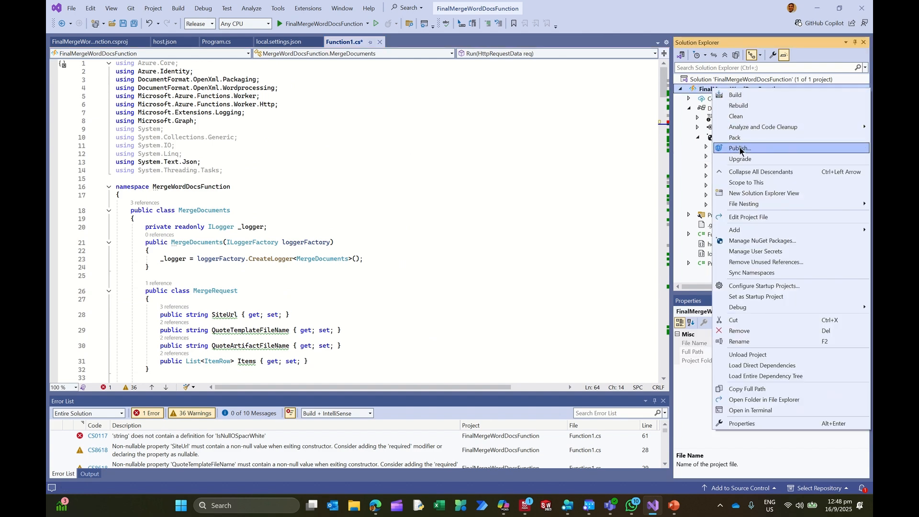
pyautogui.click(740, 149)
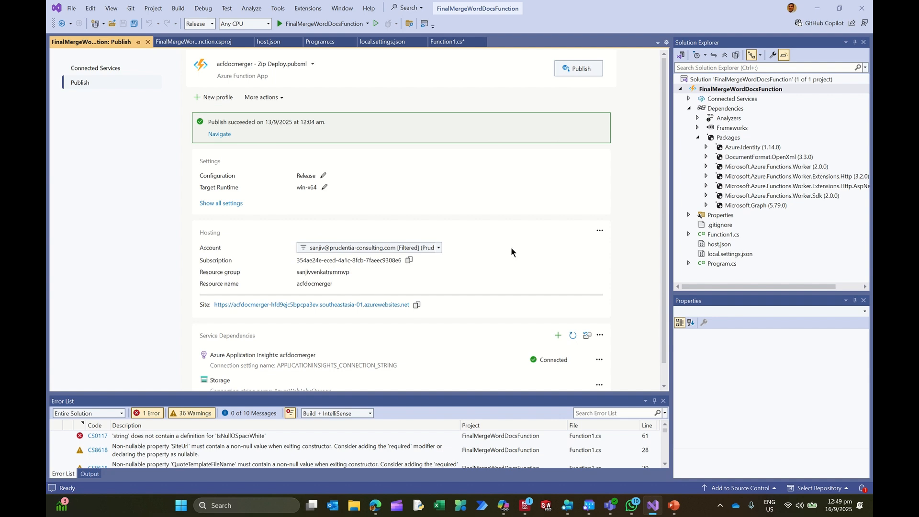
# Step: Switch to the Edge browser, search for "azure portal" in a new tab and open the Microsoft Azure sign-in result
pyautogui.moveTo(376, 505)
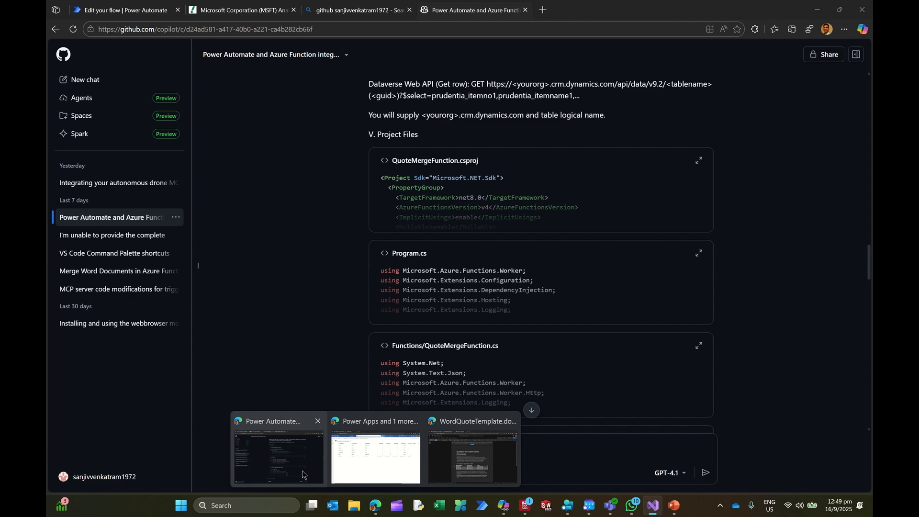
pyautogui.click(302, 474)
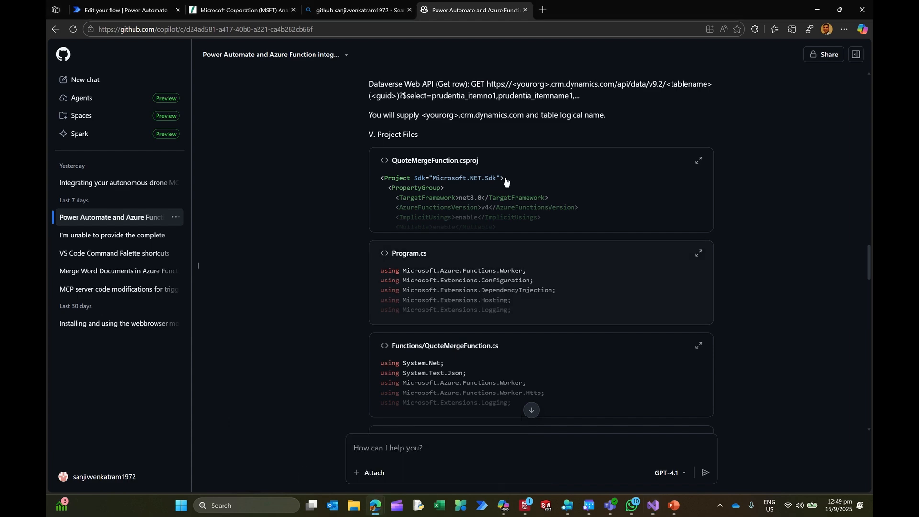
pyautogui.click(542, 10)
pyautogui.write('azure ')
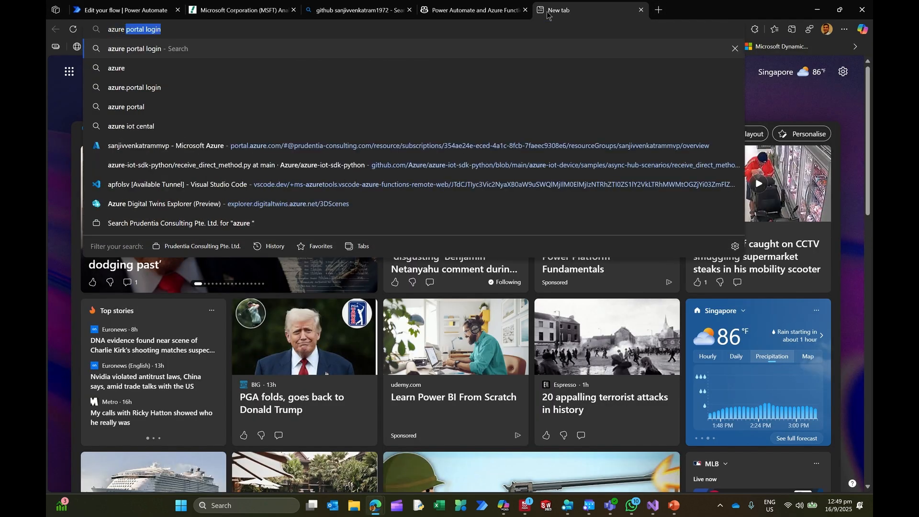
pyautogui.write('portak')
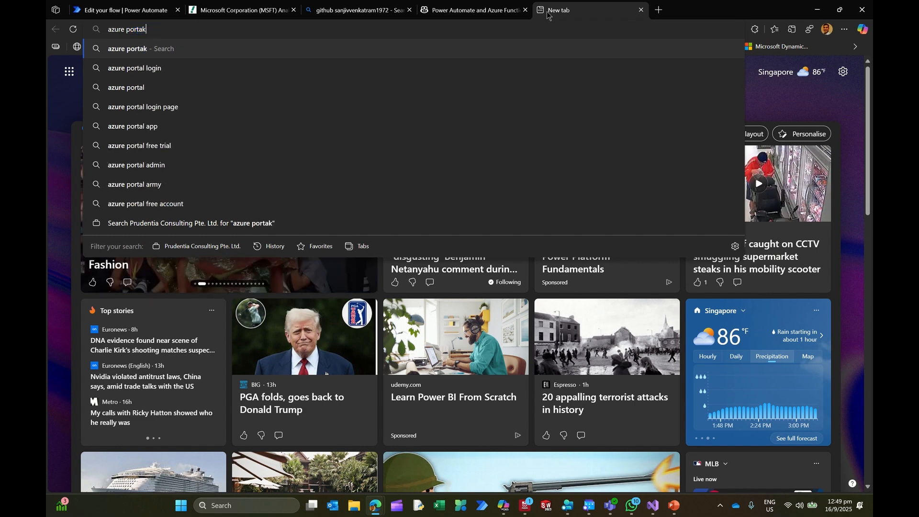
pyautogui.press('BackSpace')
pyautogui.write('l')
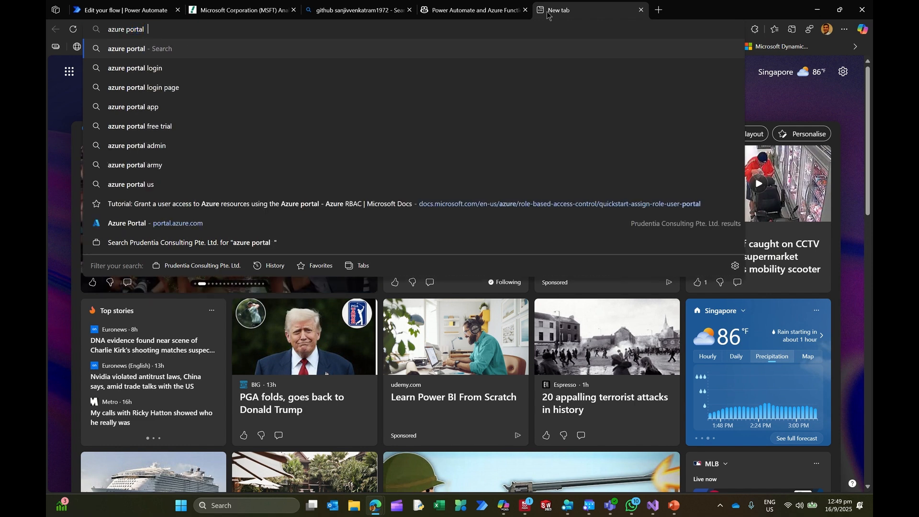
pyautogui.press('Return')
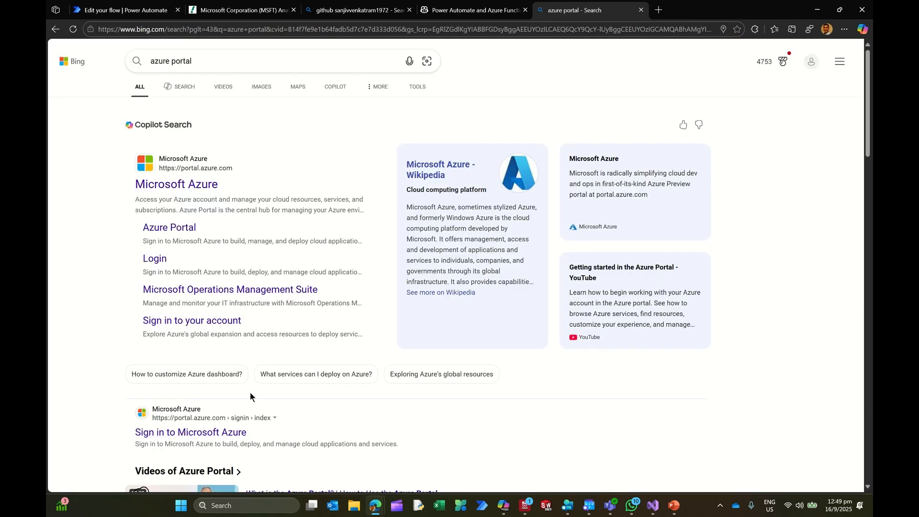
pyautogui.scroll(-2, 250, 383)
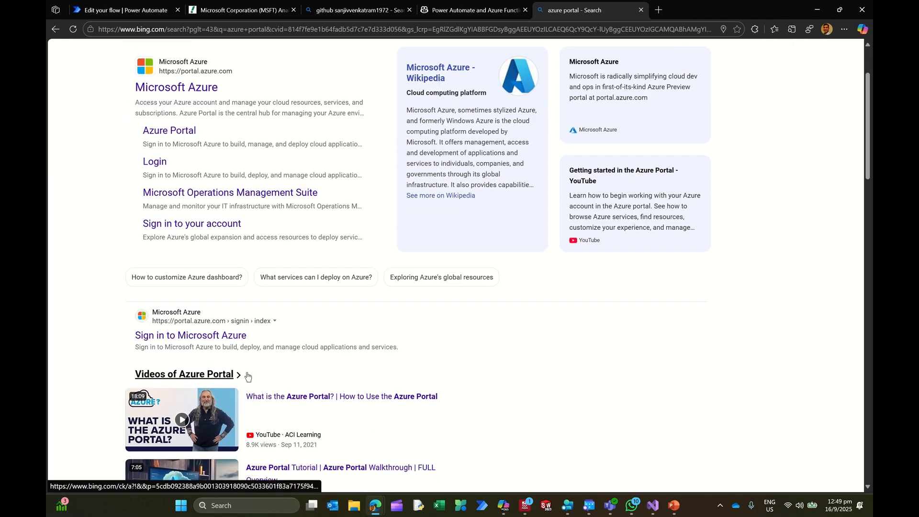
pyautogui.click(198, 337)
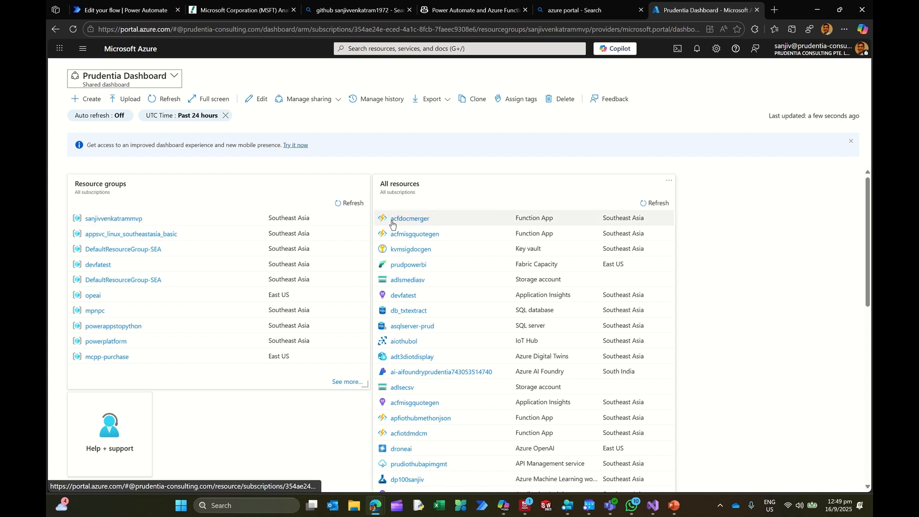
# Step: Open the resource group containing the acfdocmerger function app, view that app's overview and return to the resource group
pyautogui.click(124, 221)
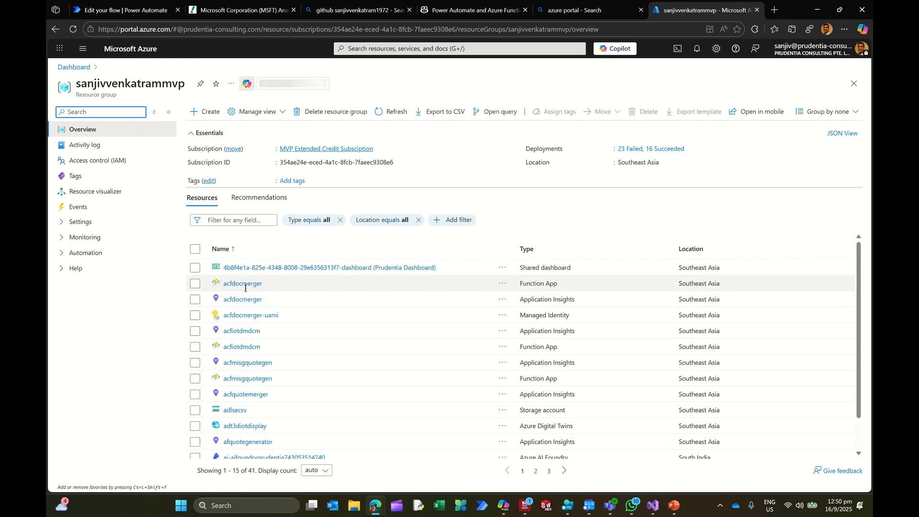
pyautogui.click(247, 287)
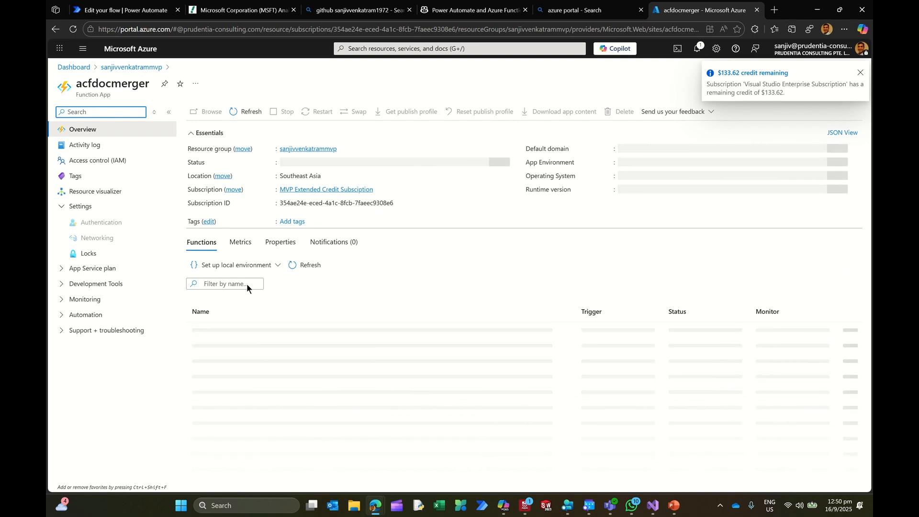
pyautogui.click(129, 68)
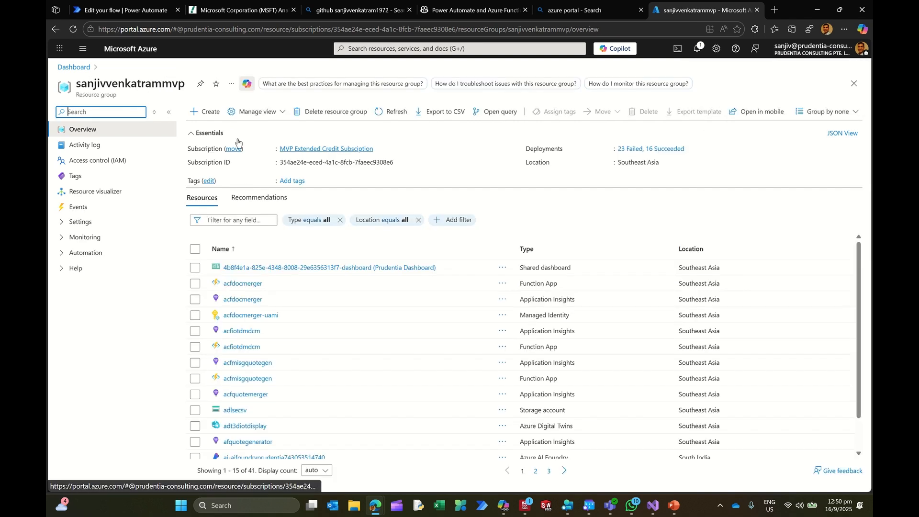
# Step: Search the Marketplace for "functions" to add a resource, open Function App and select the MVP Extended Credit Subsciption
pyautogui.click(206, 112)
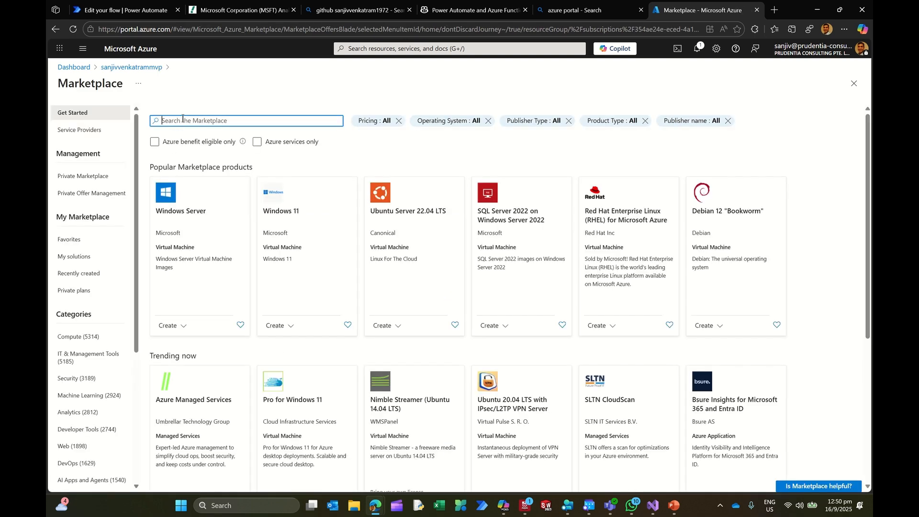
pyautogui.write('functions')
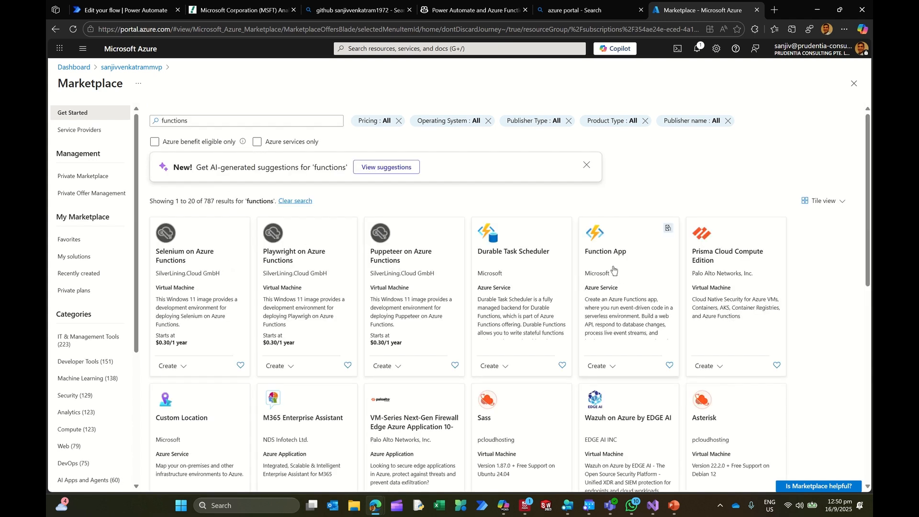
pyautogui.click(606, 253)
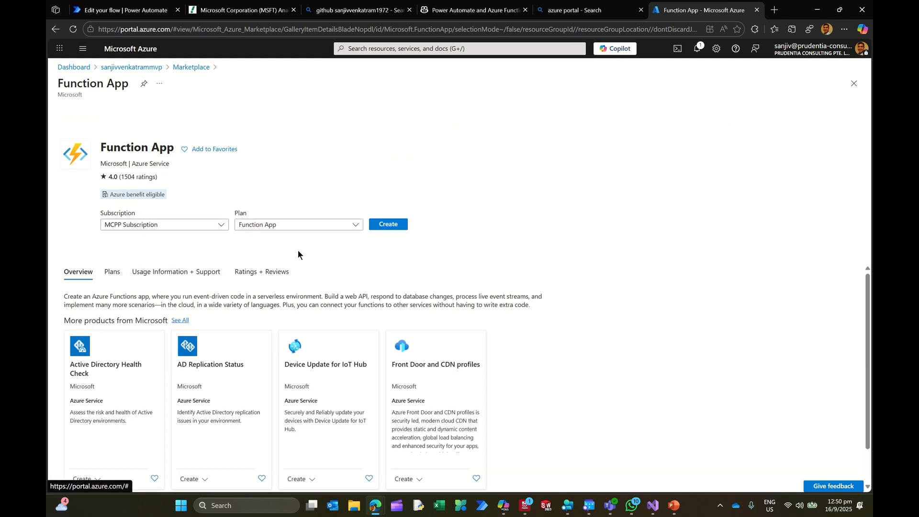
pyautogui.click(211, 225)
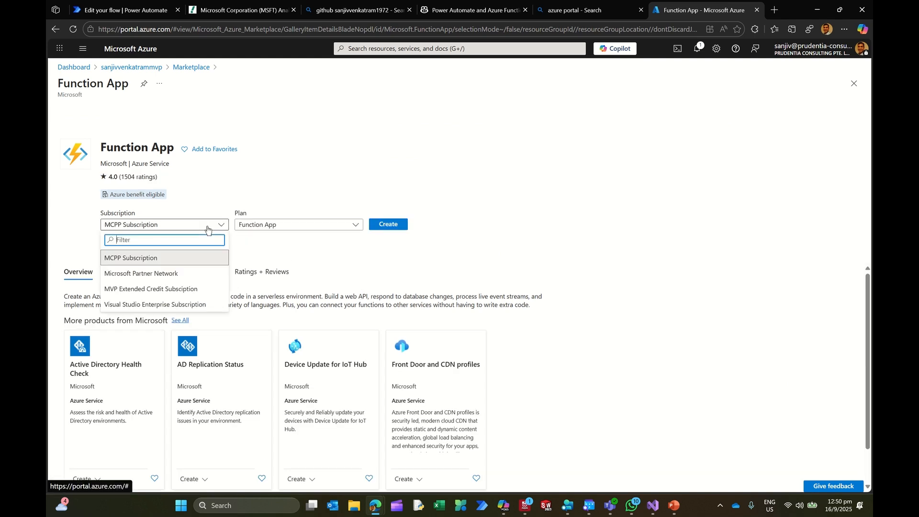
pyautogui.click(173, 289)
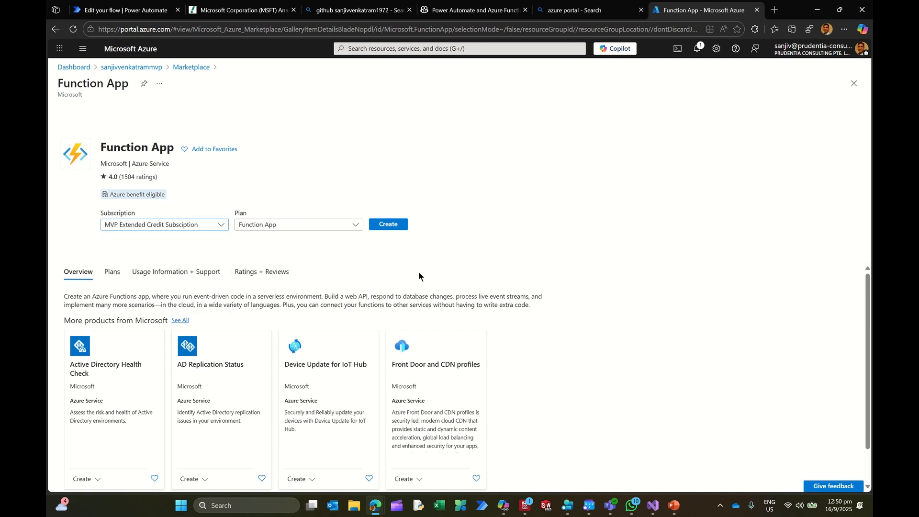
# Step: Start creating the Function App with the Consumption hosting plan
pyautogui.click(388, 225)
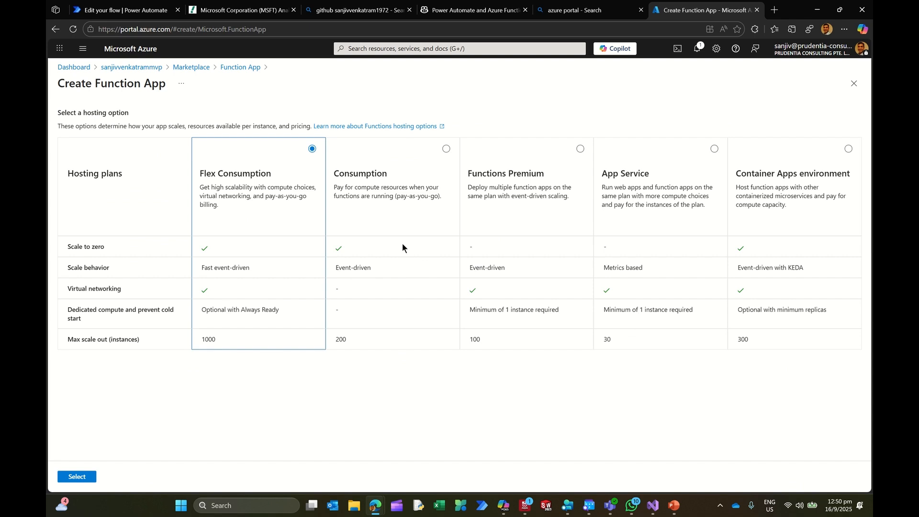
pyautogui.click(446, 148)
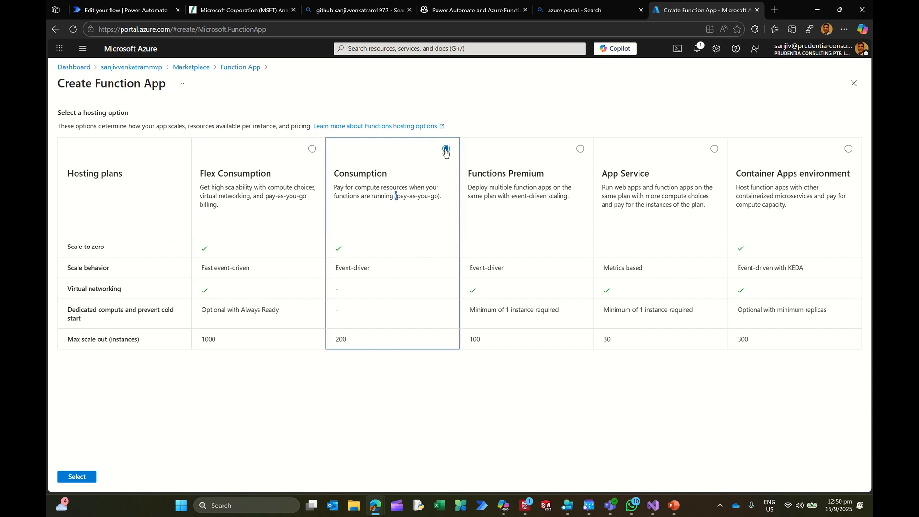
pyautogui.click(76, 476)
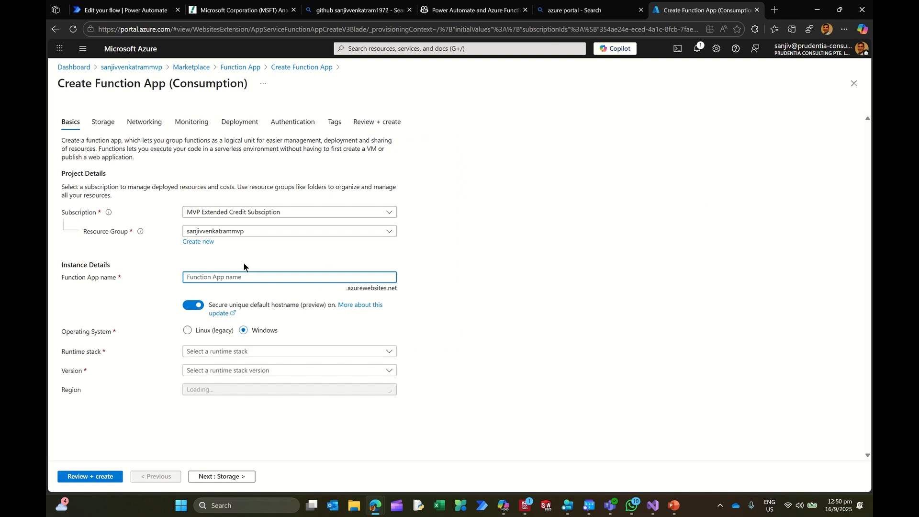
# Step: Choose the .NET runtime stack for the new function app and view the available regions without changing the selection
pyautogui.click(232, 354)
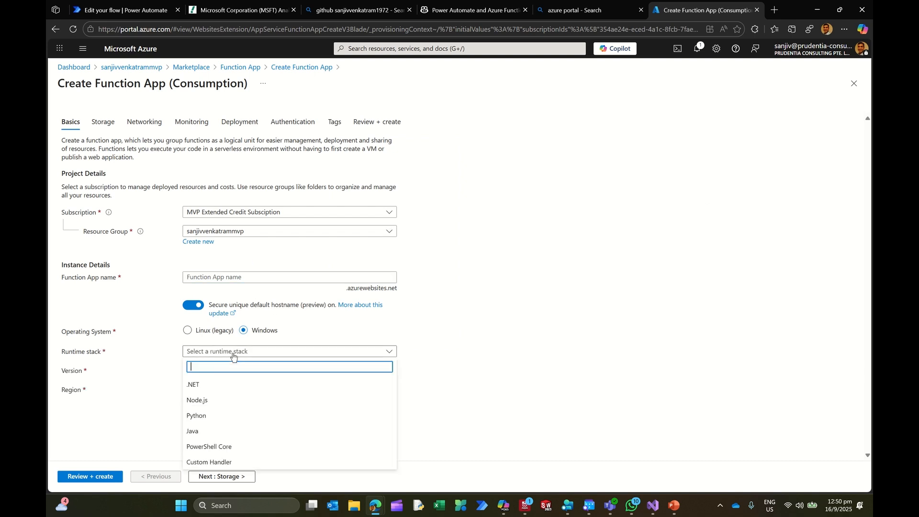
pyautogui.click(214, 386)
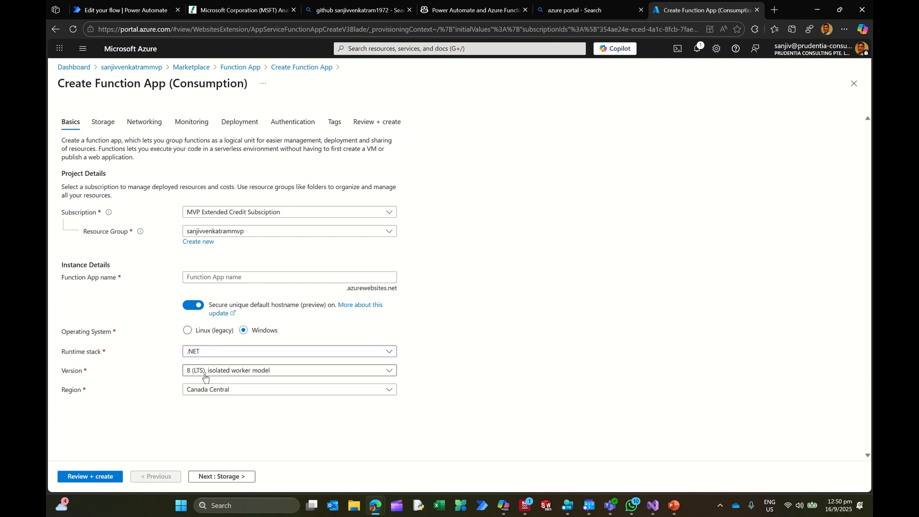
pyautogui.click(205, 393)
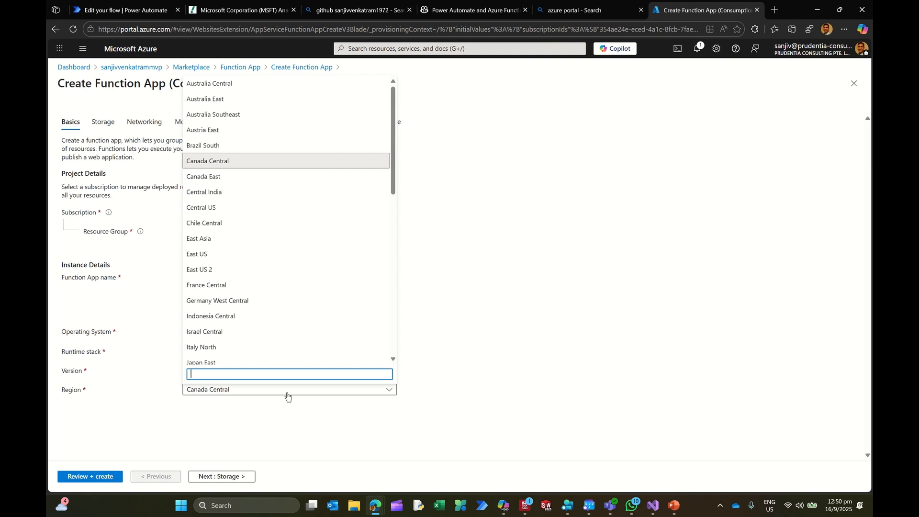
pyautogui.click(472, 386)
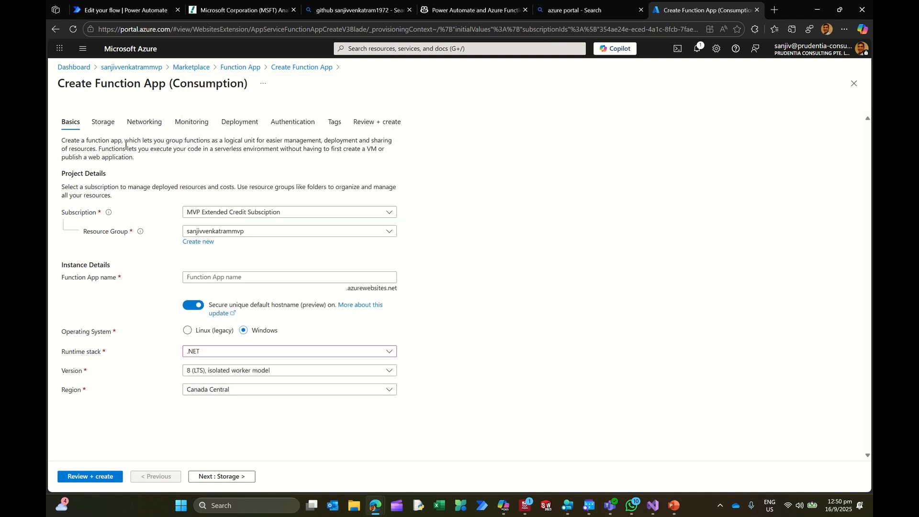
# Step: View the storage settings of the new function app and the storage accounts offered for it
pyautogui.click(106, 128)
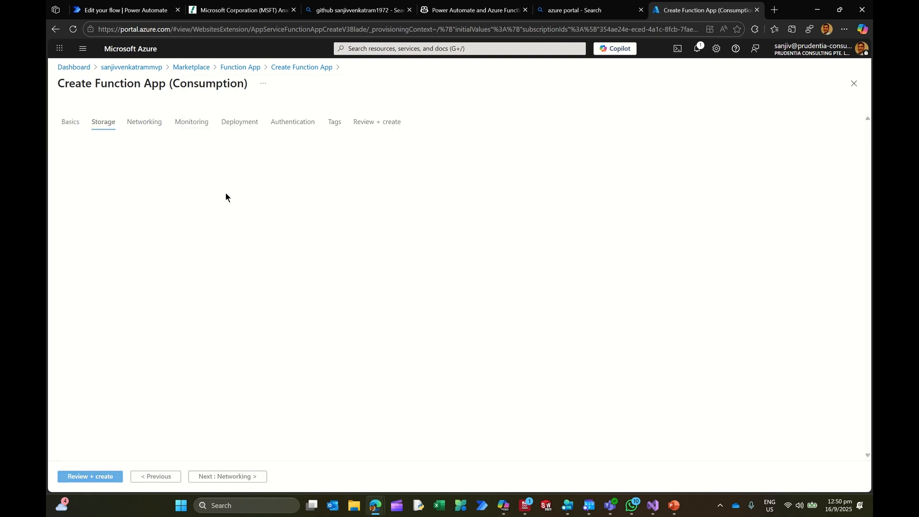
pyautogui.click(255, 192)
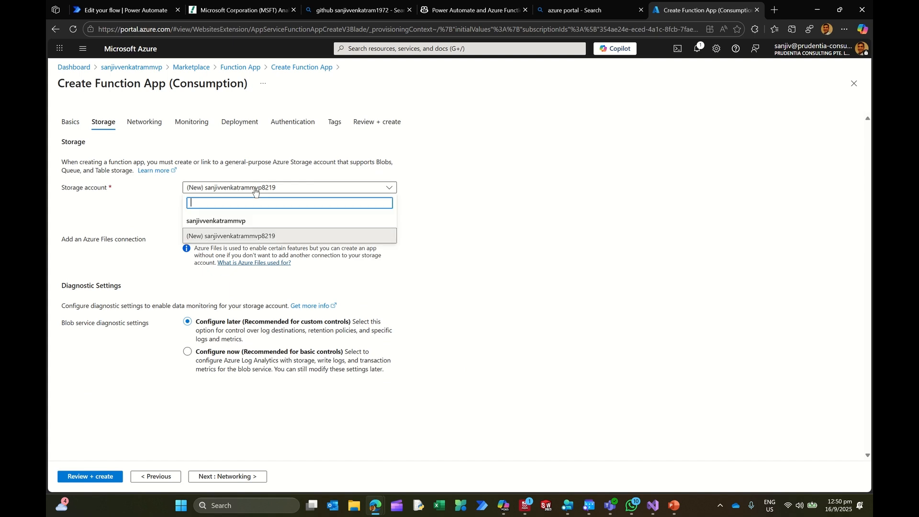
pyautogui.click(548, 244)
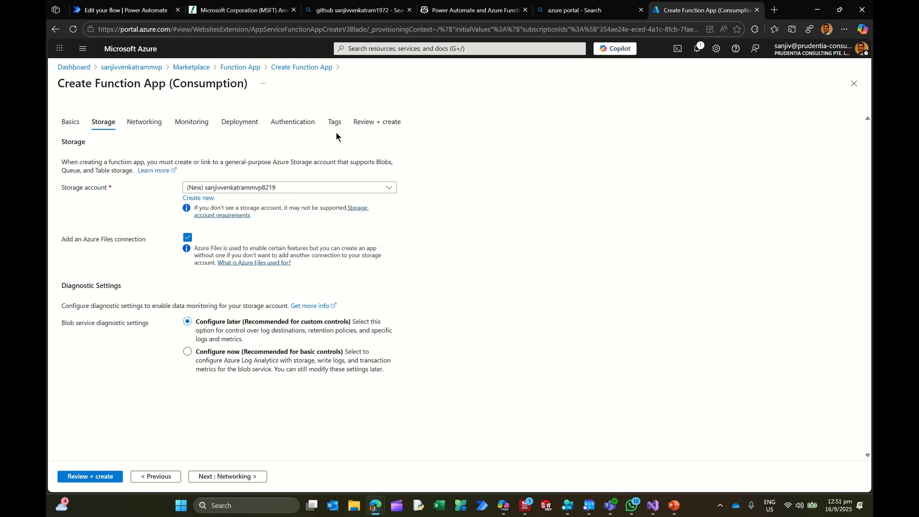
# Step: View the authentication settings of the new function app and the authentication types offered for its host storage
pyautogui.click(297, 126)
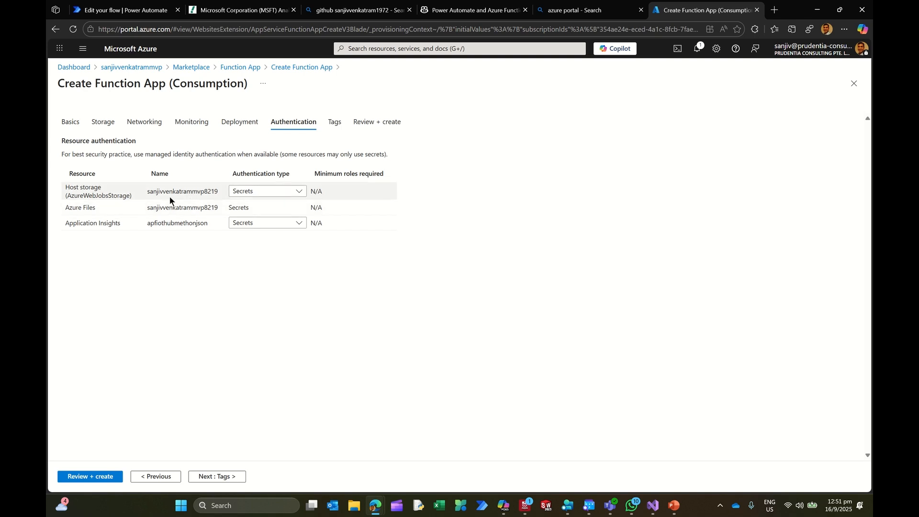
pyautogui.click(258, 193)
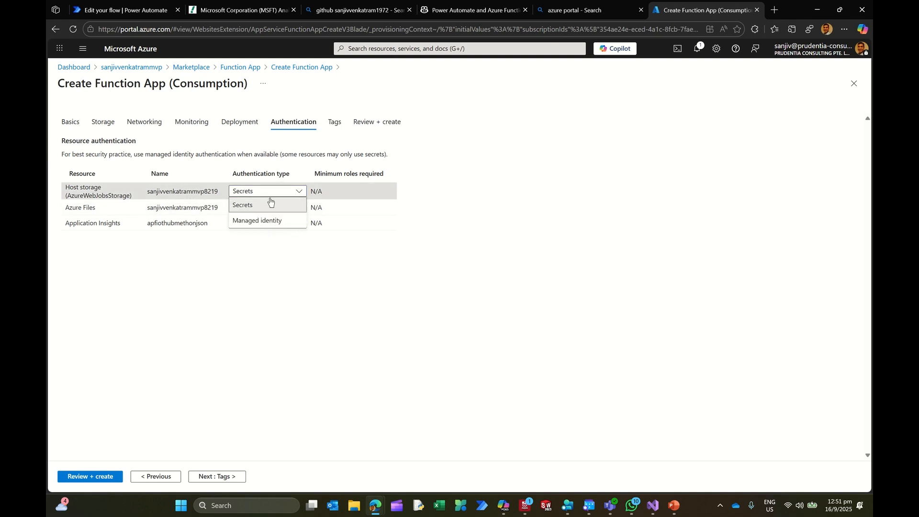
pyautogui.click(496, 242)
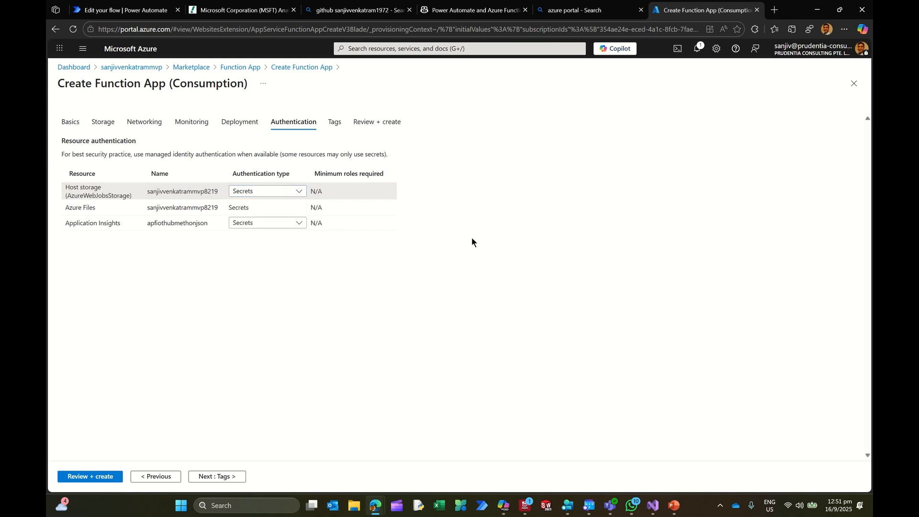
pyautogui.click(280, 194)
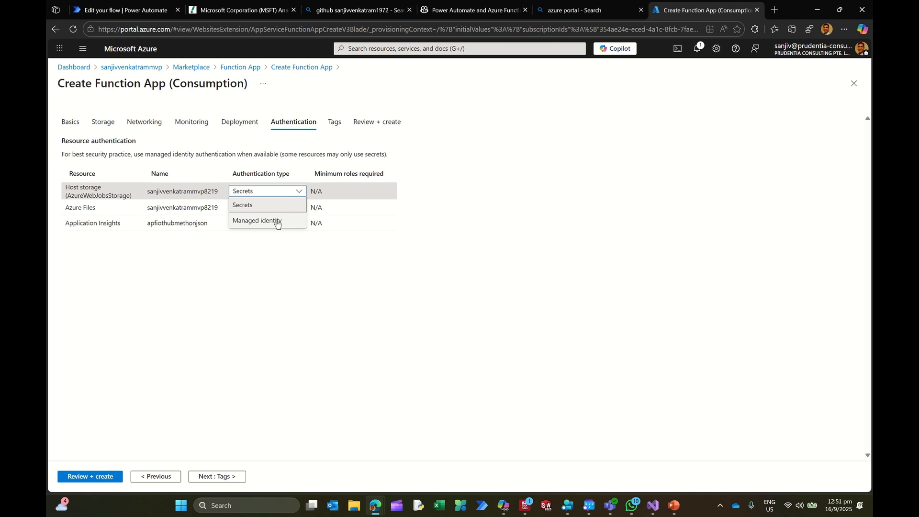
pyautogui.click(320, 288)
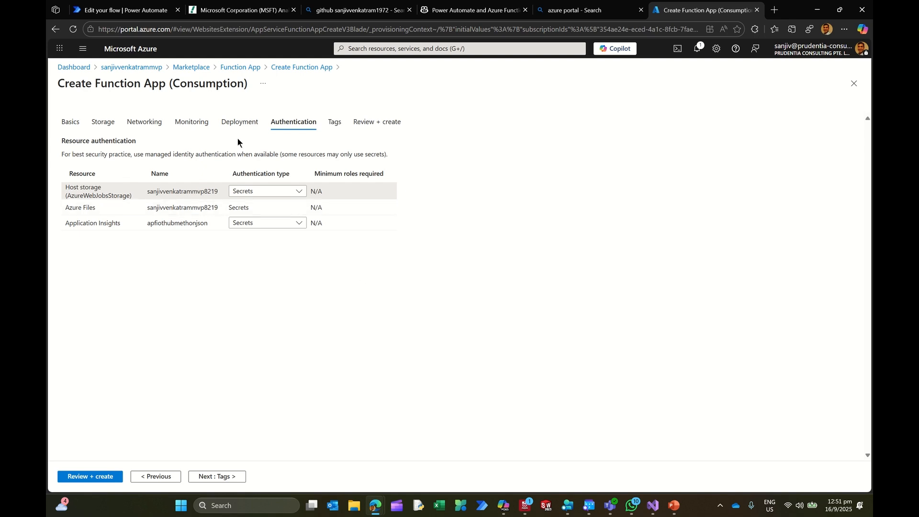
# Step: Leave the creation form, open the acfdocmerger function app from the resource group and review its environment variables
pyautogui.click(136, 67)
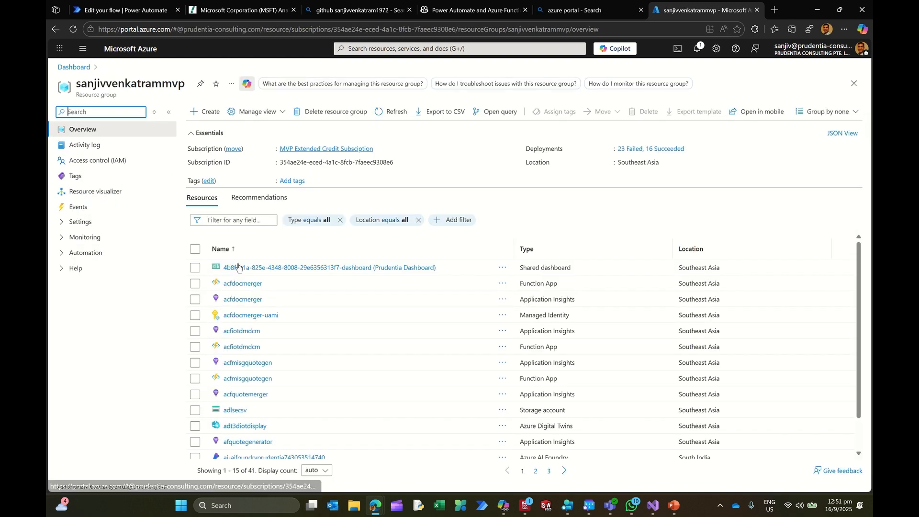
pyautogui.click(246, 284)
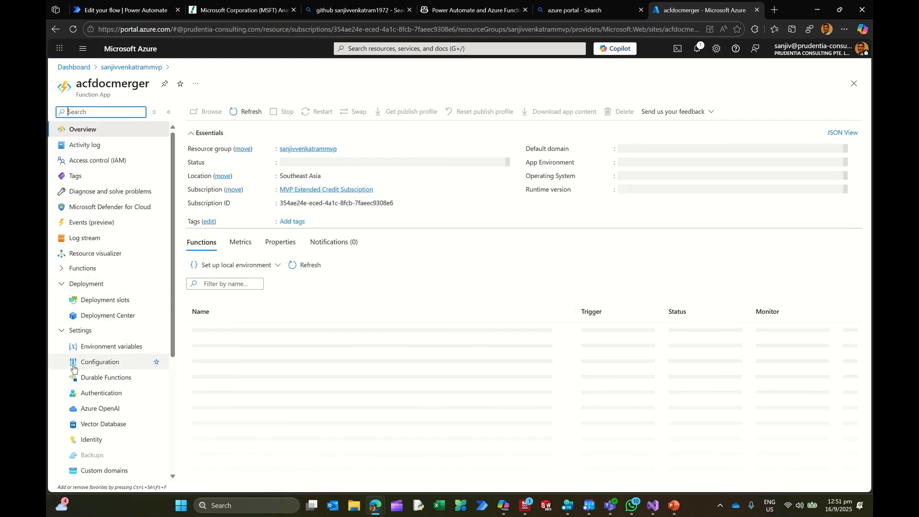
pyautogui.click(98, 364)
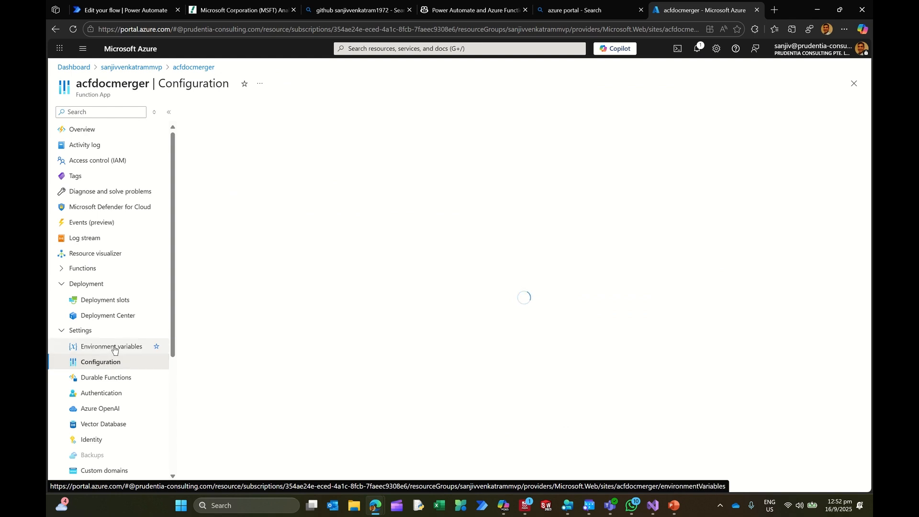
pyautogui.click(114, 349)
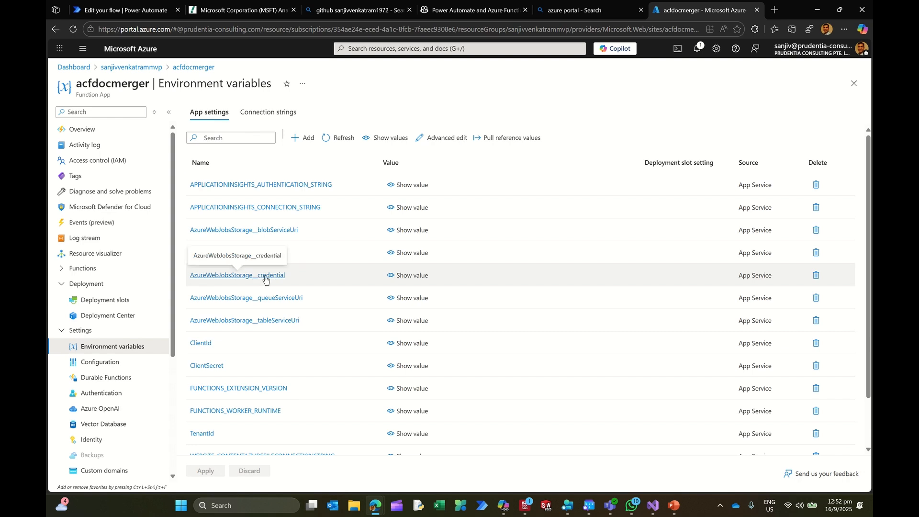
pyautogui.scroll(-1, 323, 271)
pyautogui.scroll(-1, 322, 270)
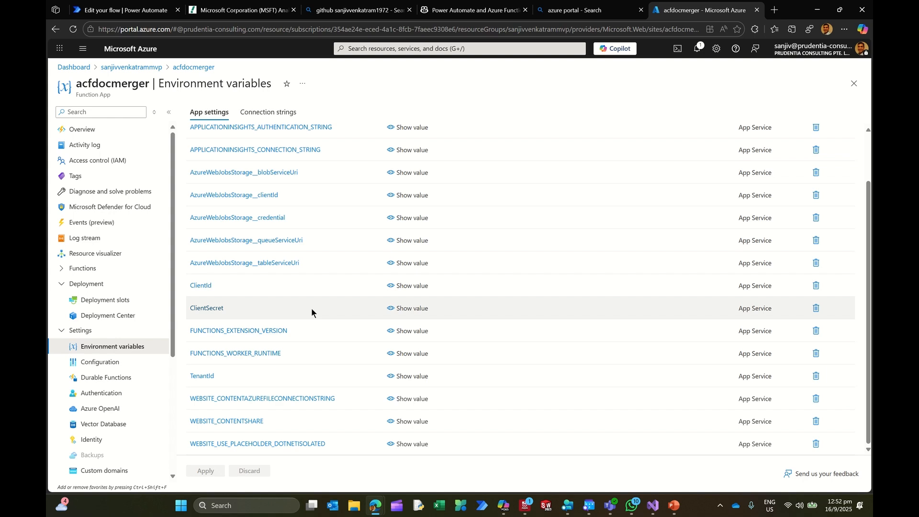
pyautogui.click(60, 286)
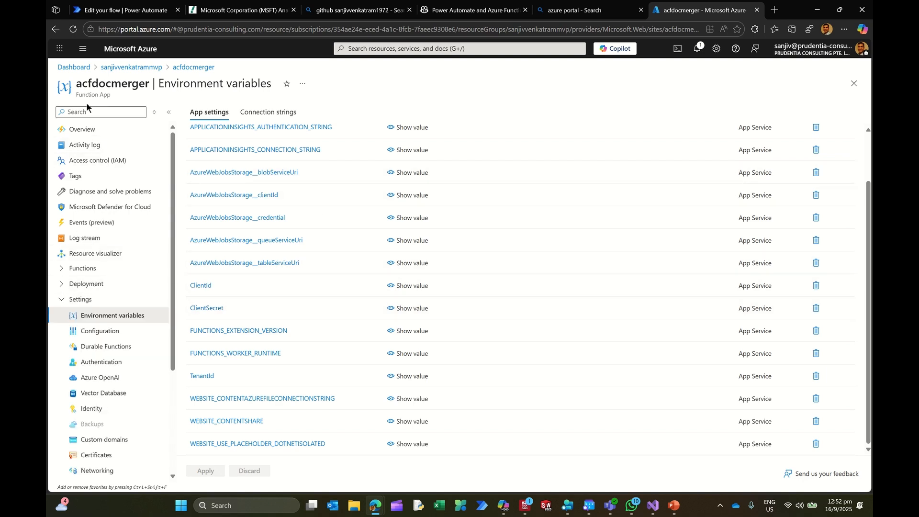
# Step: Open the app registrations in Microsoft Entra ID, view the form for registering a new application and return to the list
pyautogui.click(83, 48)
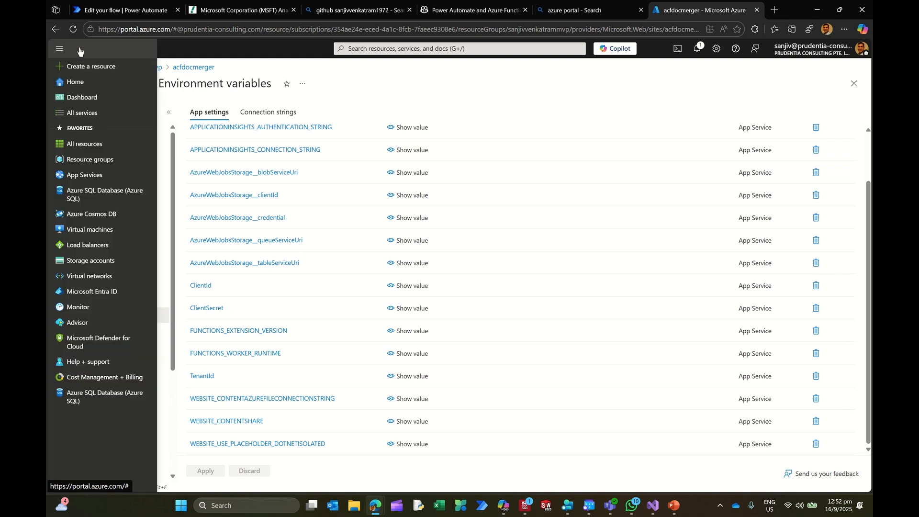
pyautogui.click(102, 292)
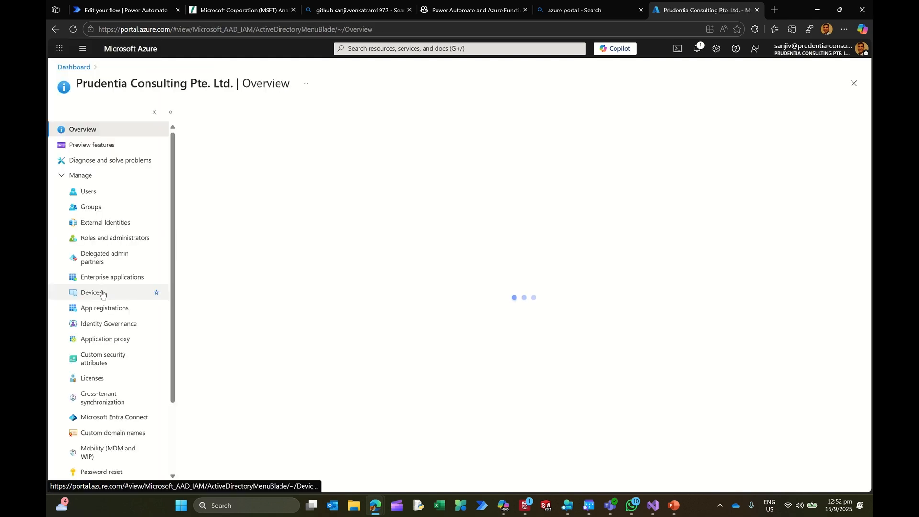
pyautogui.scroll(-2, 120, 331)
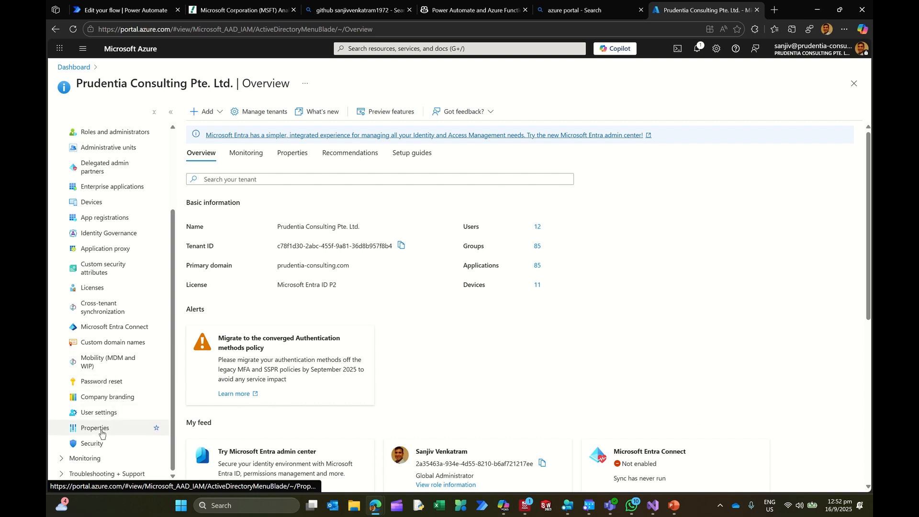
pyautogui.scroll(2, 100, 429)
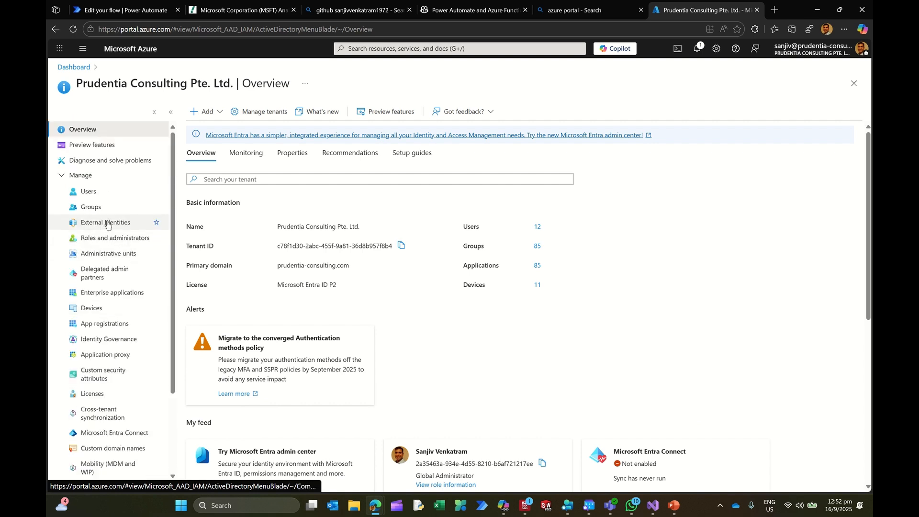
pyautogui.click(97, 326)
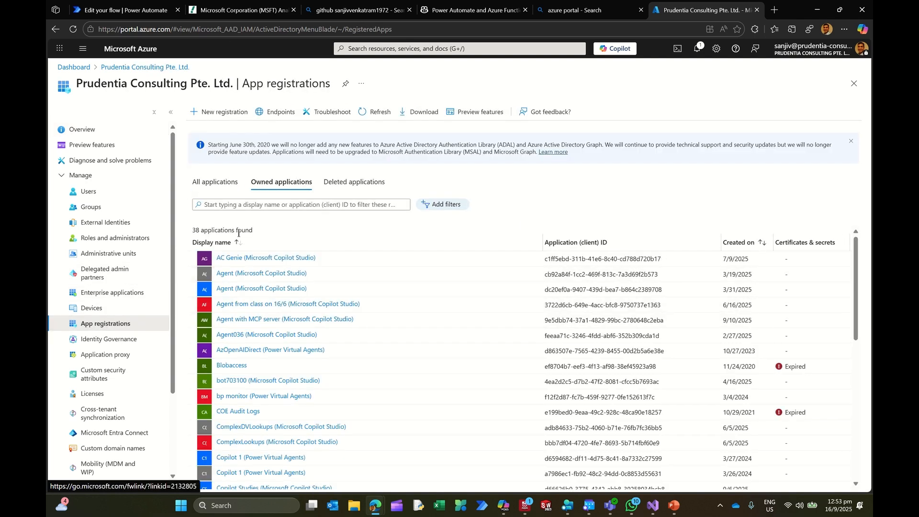
pyautogui.click(227, 114)
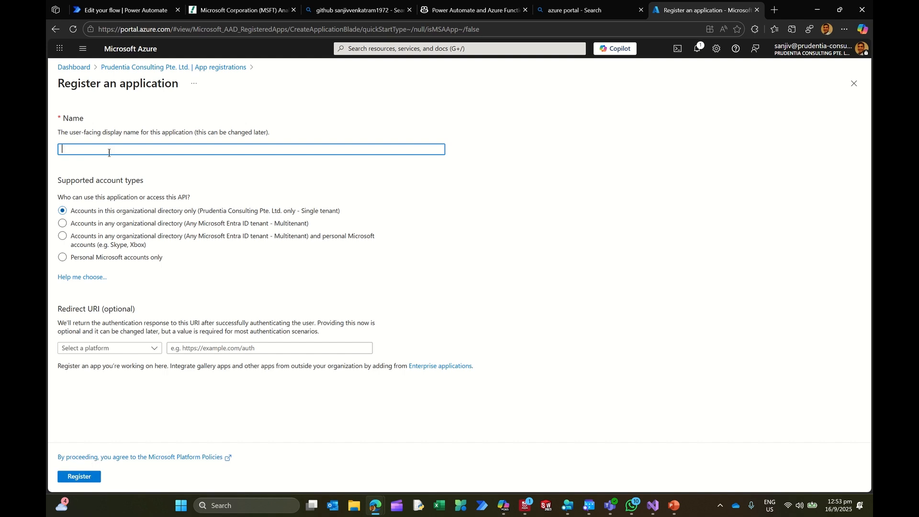
pyautogui.click(161, 68)
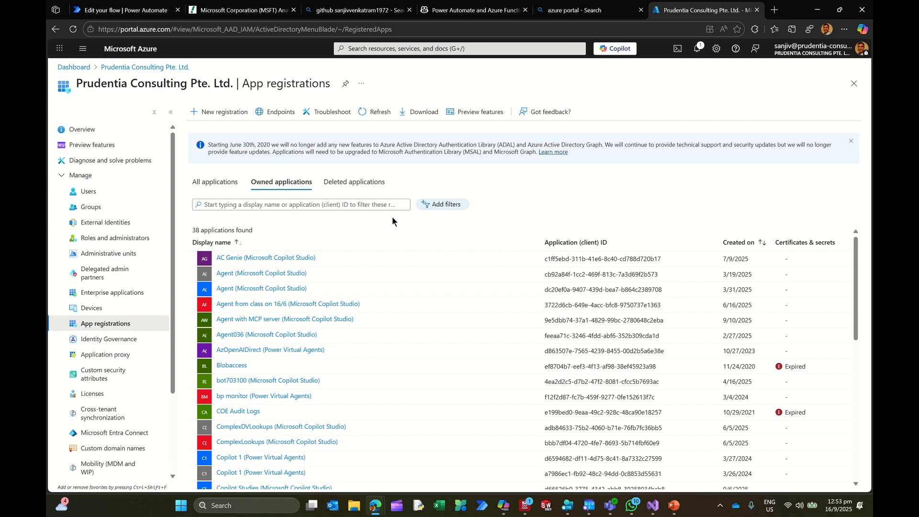
# Step: List all app registrations sorted by newest creation date, open QuoteGeneratorApp and examine its overview
pyautogui.click(216, 182)
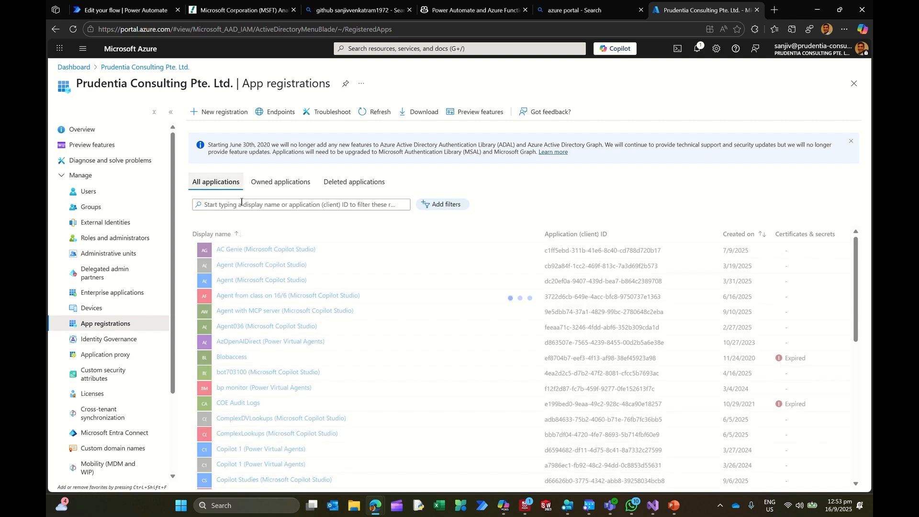
pyautogui.click(740, 242)
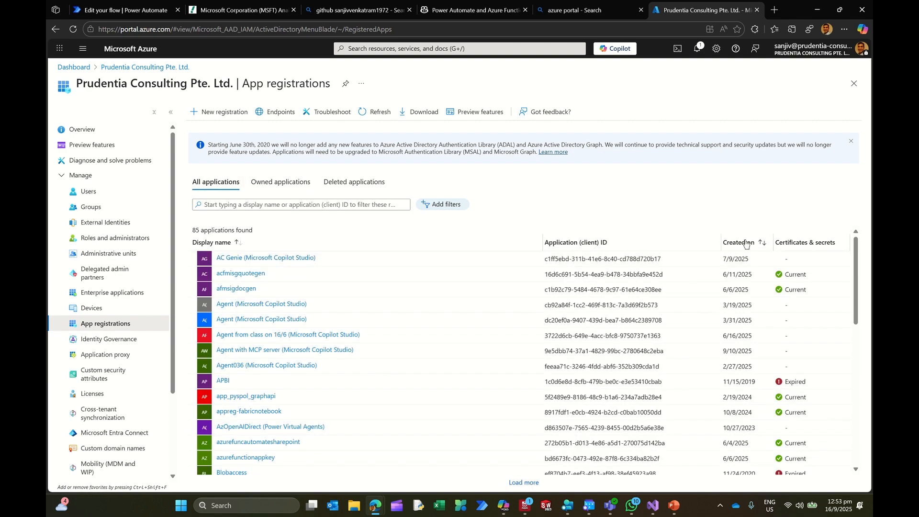
pyautogui.click(745, 243)
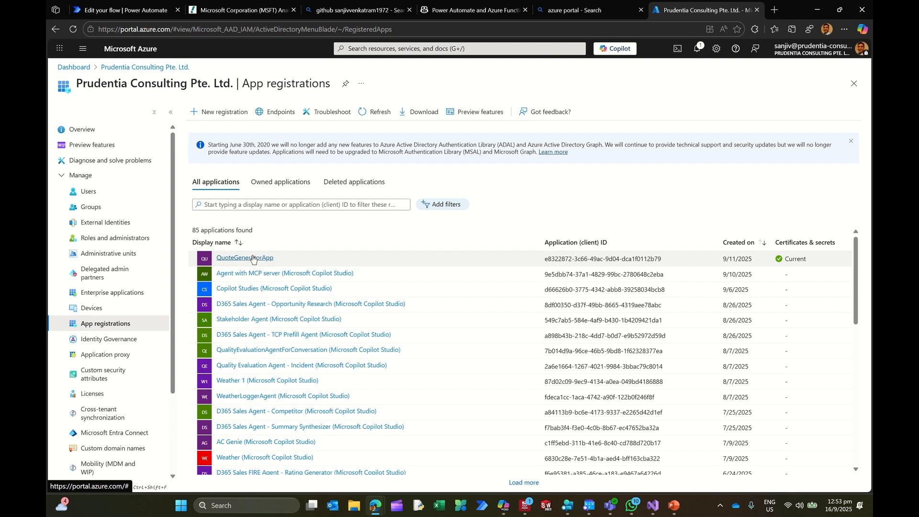
pyautogui.click(251, 257)
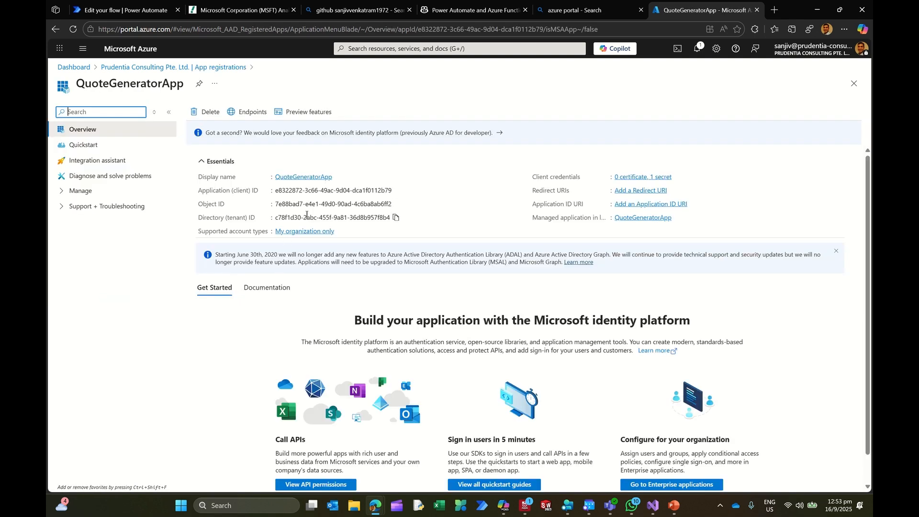
pyautogui.moveTo(330, 191)
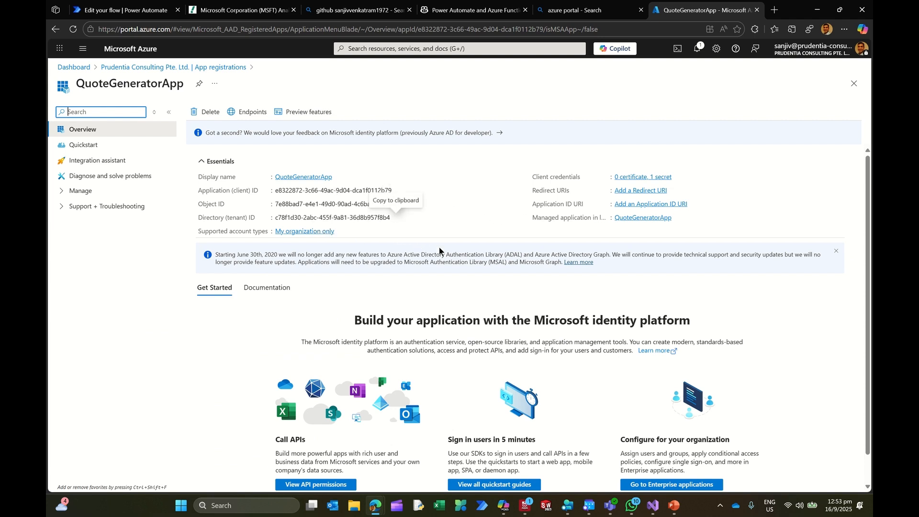
pyautogui.scroll(-1, 448, 260)
pyautogui.scroll(-1, 448, 261)
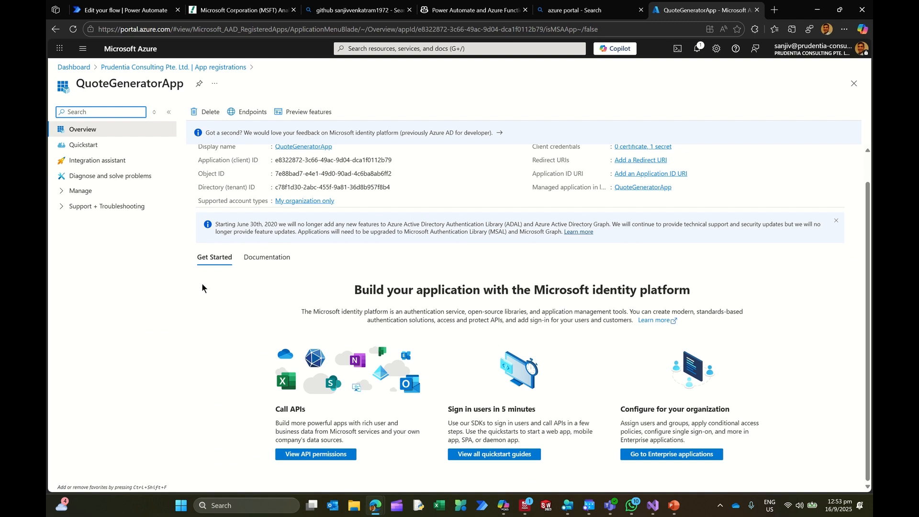
pyautogui.scroll(1, 167, 242)
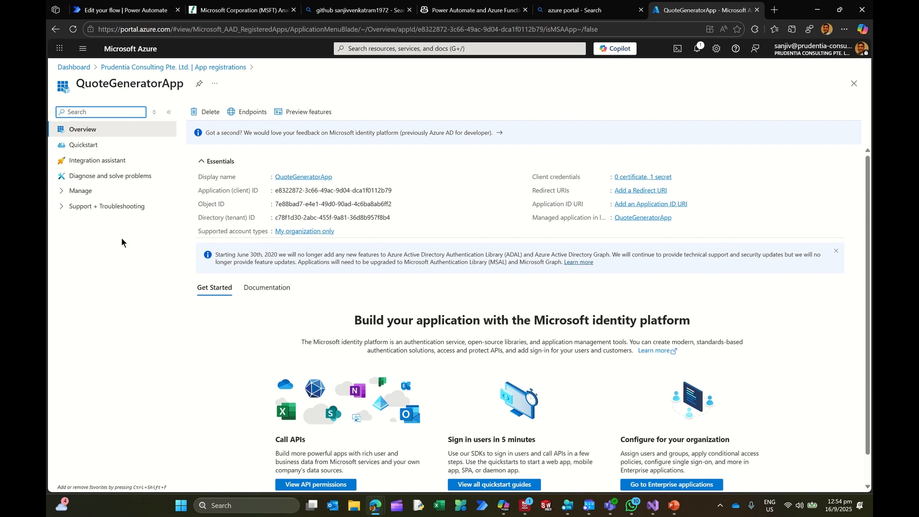
# Step: View the client secrets of QuoteGeneratorApp under Certificates & secrets and return to its overview
pyautogui.click(65, 194)
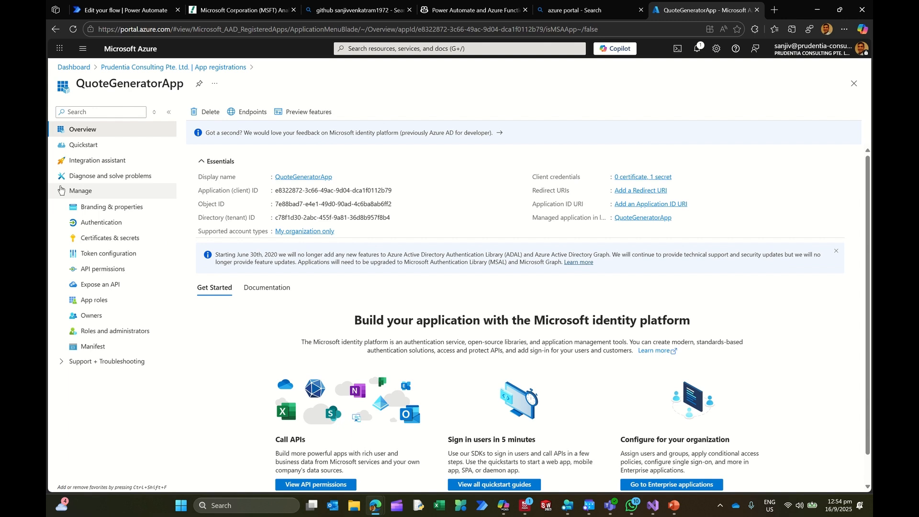
pyautogui.click(115, 239)
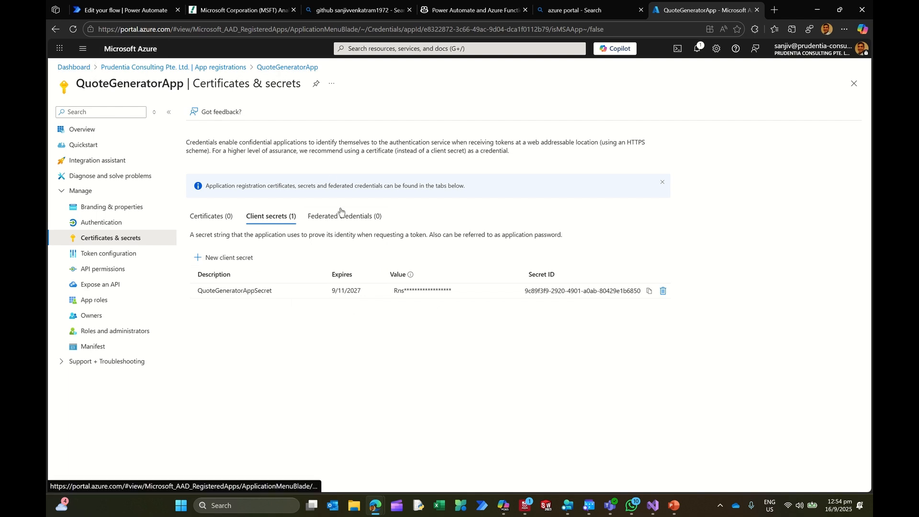
pyautogui.click(54, 29)
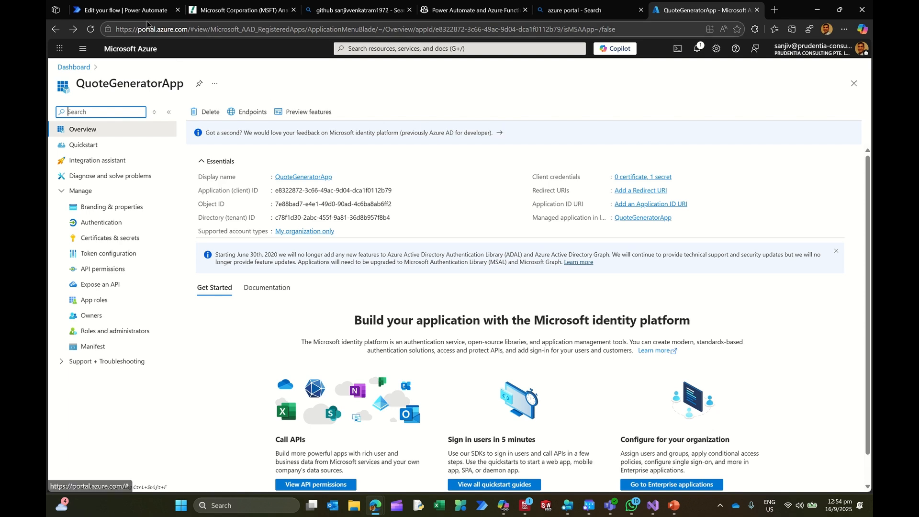
# Step: Return to the Azure dashboard, open the acfdocmerger function app and review its environment variables
pyautogui.click(581, 10)
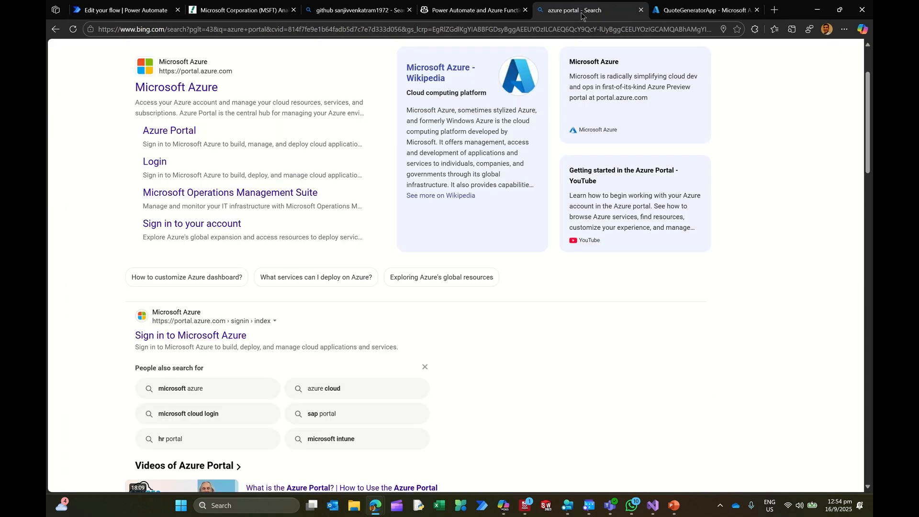
pyautogui.click(701, 10)
pyautogui.click(74, 67)
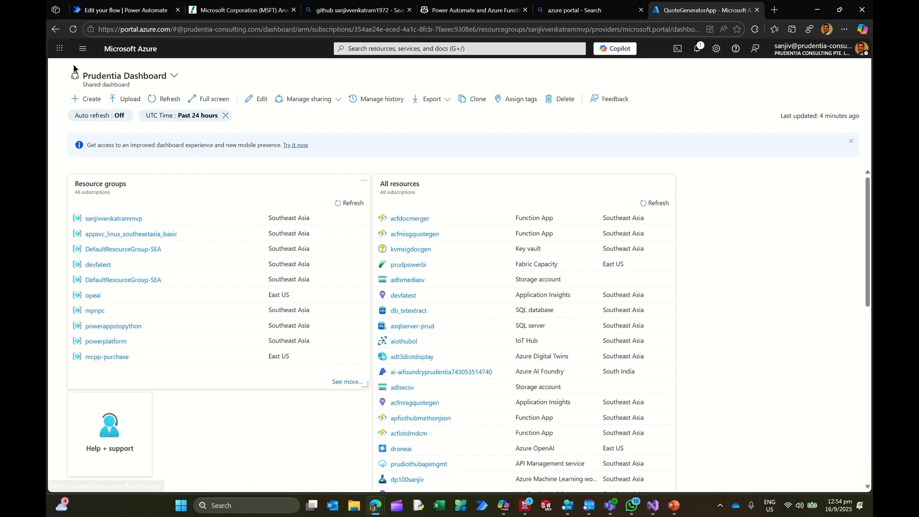
pyautogui.click(410, 219)
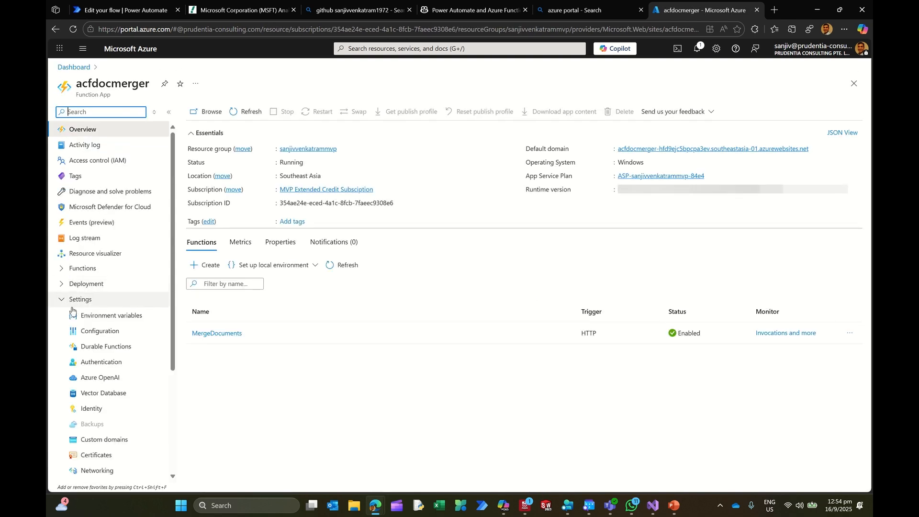
pyautogui.click(108, 315)
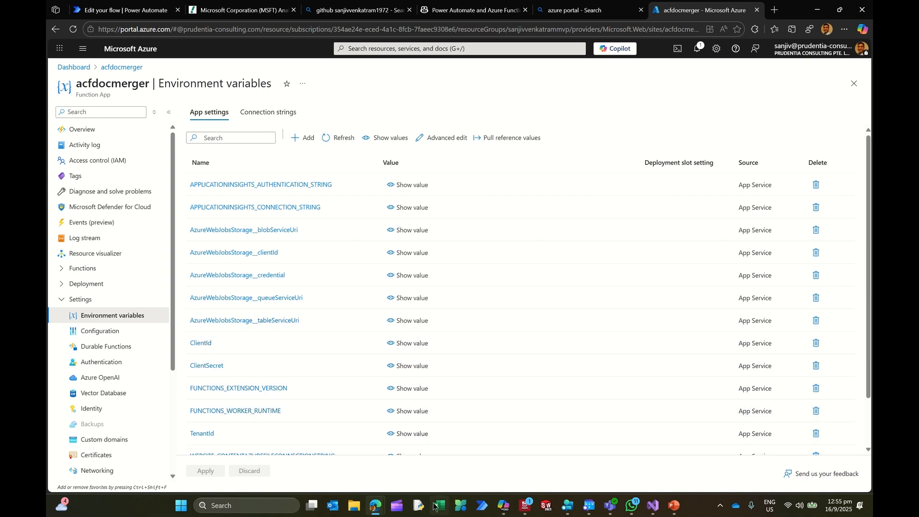
# Step: Switch to WordQuoteTemplate in Word, highlight the accessories quotation table with its placeholders, and switch to the Visual Studio publish page
pyautogui.moveTo(380, 507)
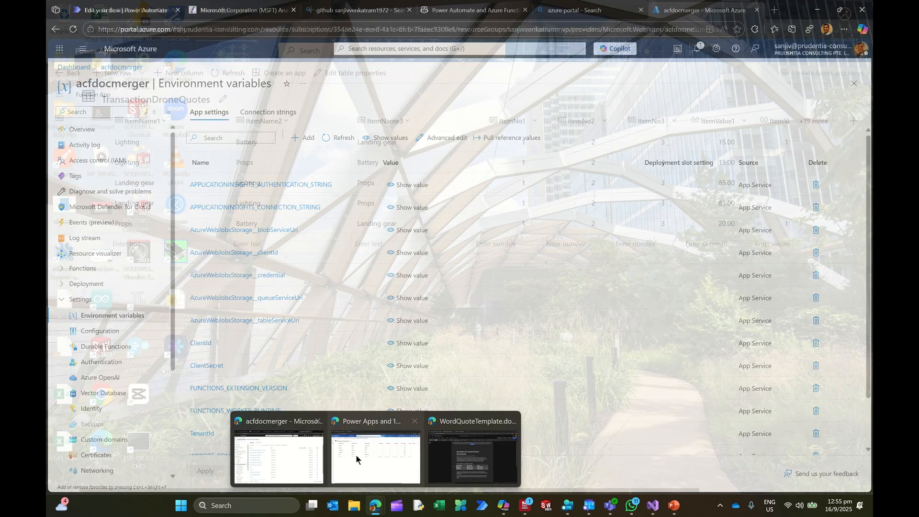
pyautogui.moveTo(358, 454)
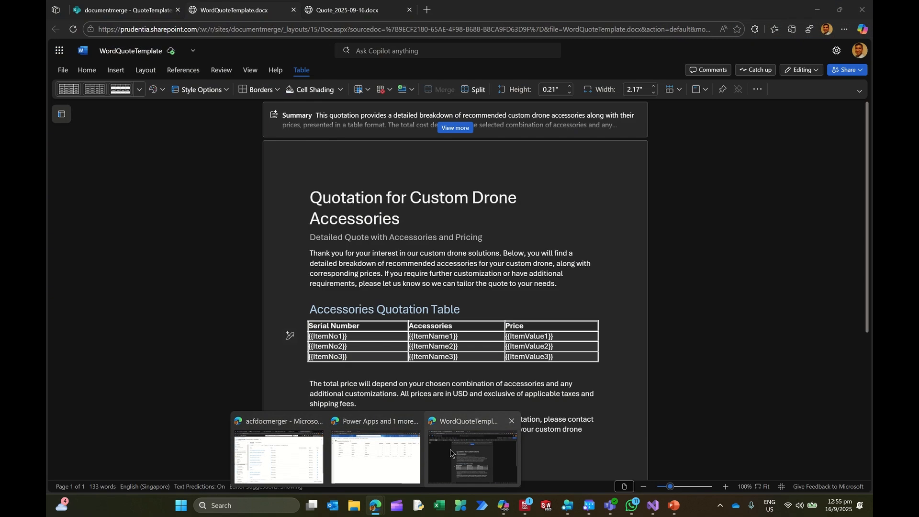
pyautogui.click(450, 449)
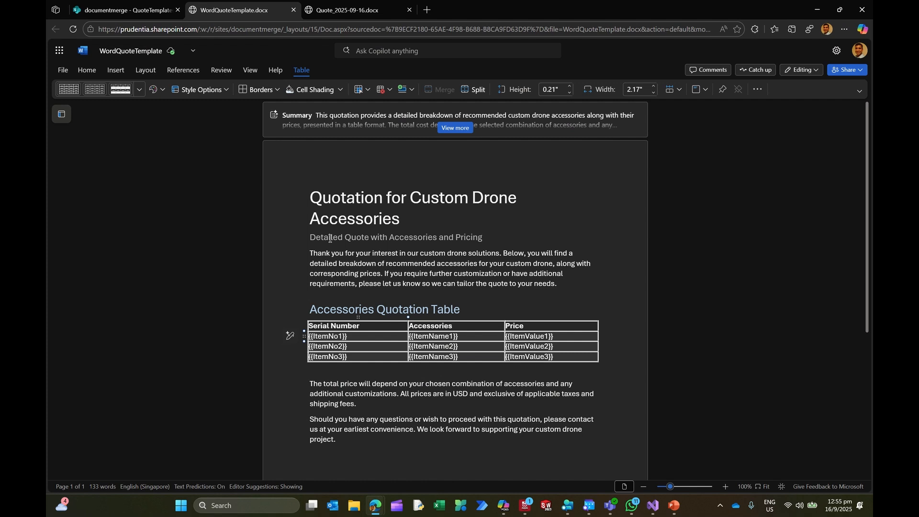
pyautogui.moveTo(310, 327); pyautogui.dragTo(508, 357)
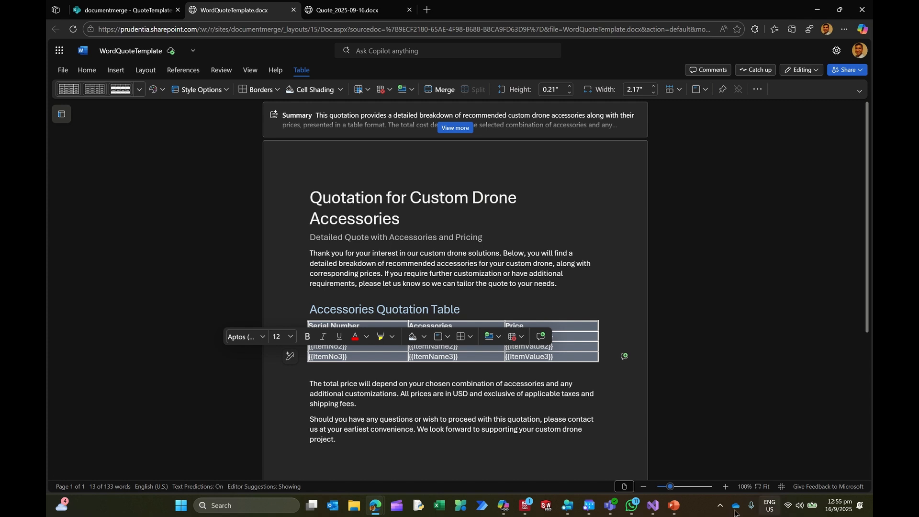
pyautogui.click(655, 507)
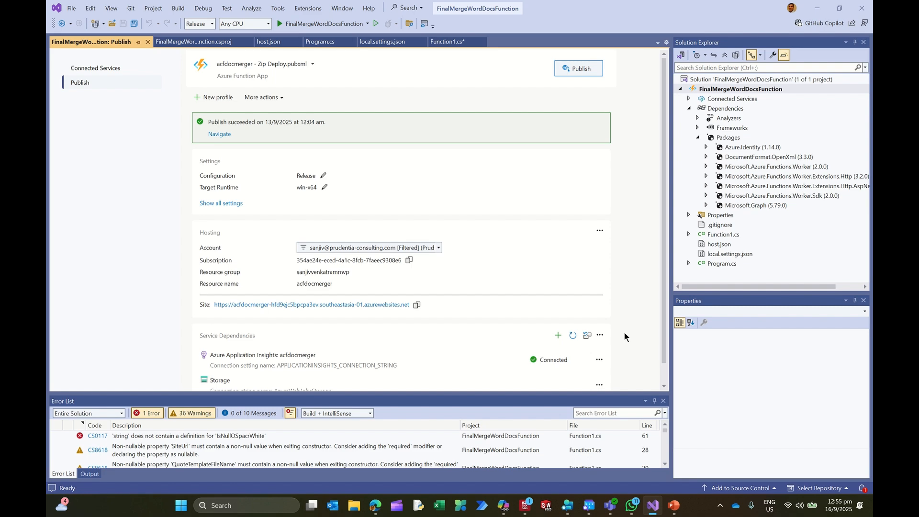
# Step: Switch to the Flow_quotecreator flow in Power Automate and highlight the URI of its HTTP action
pyautogui.moveTo(373, 508)
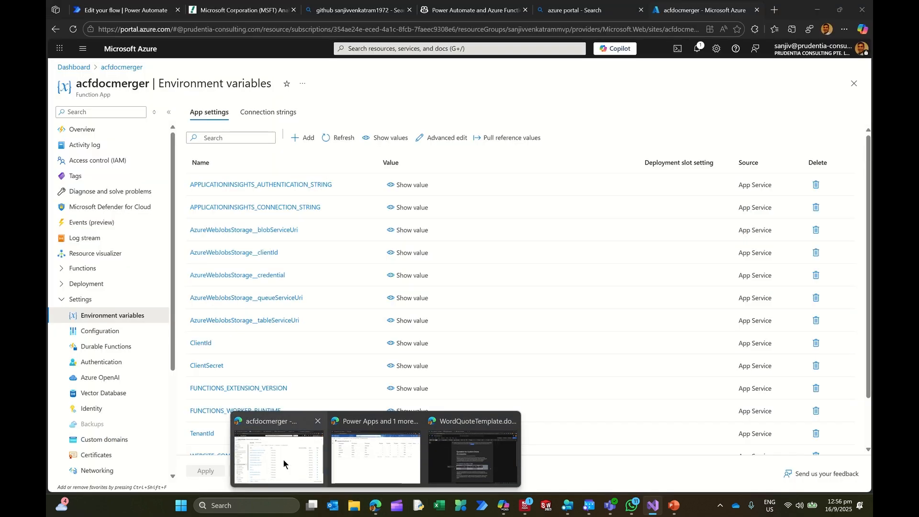
pyautogui.click(283, 459)
pyautogui.click(125, 10)
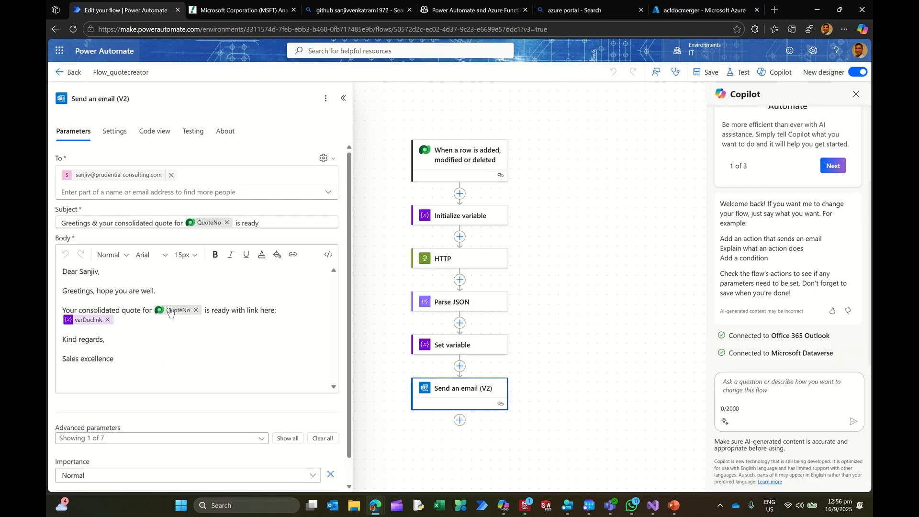
pyautogui.click(460, 266)
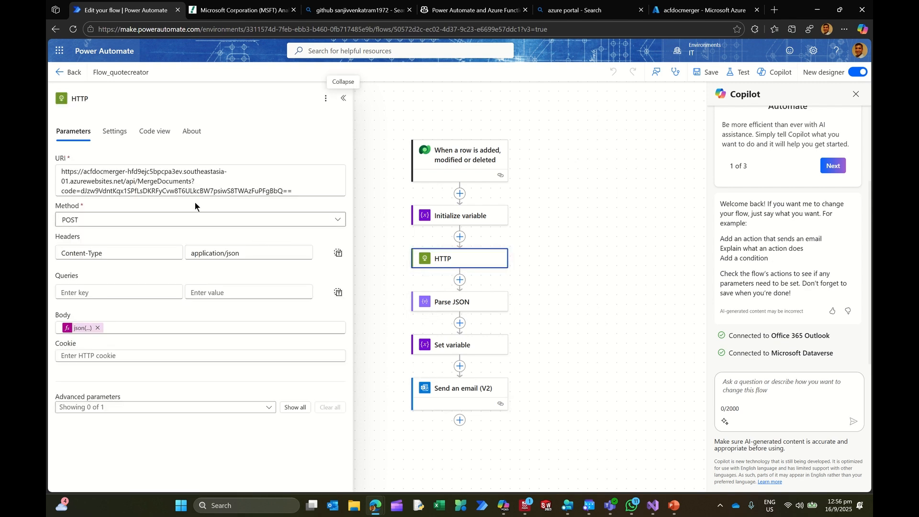
pyautogui.moveTo(299, 191); pyautogui.dragTo(49, 170)
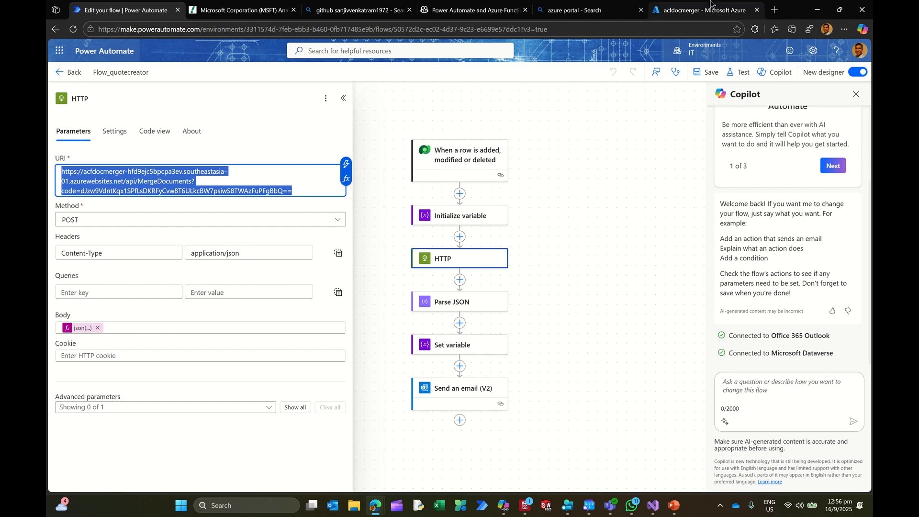
# Step: Open the MergeDocuments function from the acfdocmerger overview in the Azure portal and display its function URLs
pyautogui.click(703, 10)
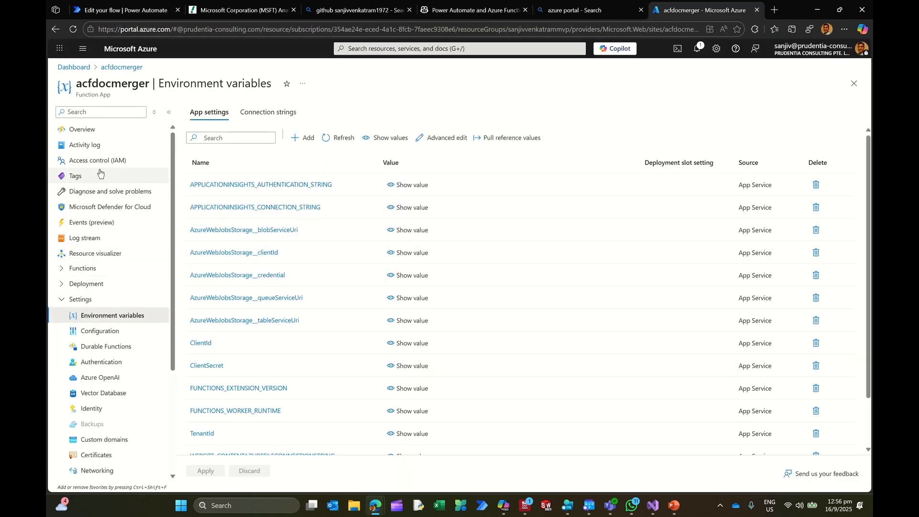
pyautogui.click(90, 130)
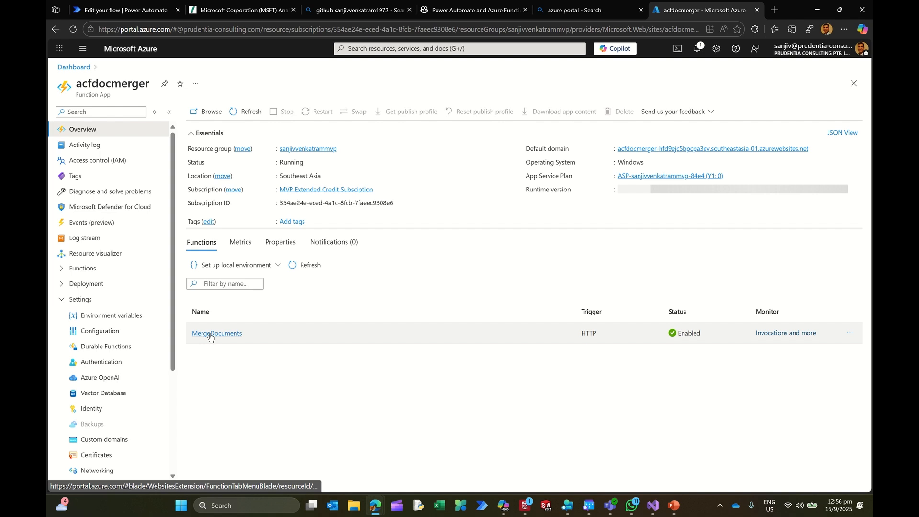
pyautogui.click(213, 333)
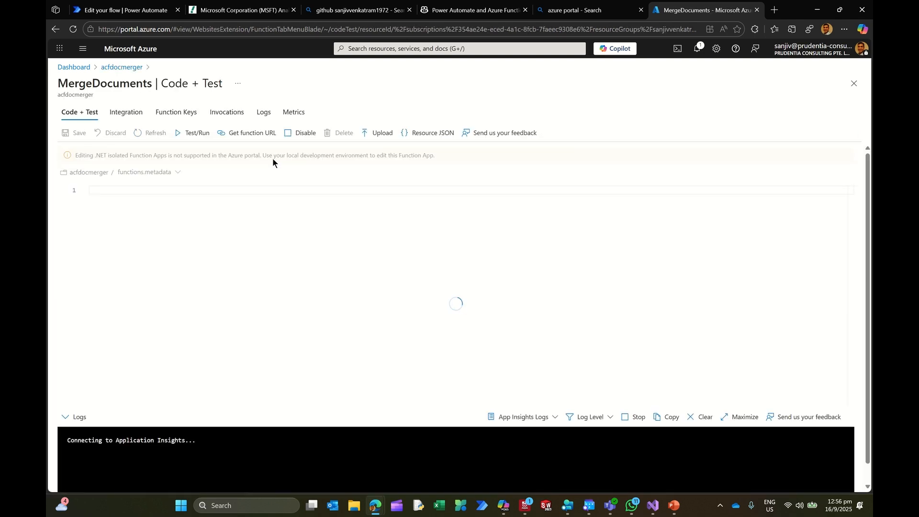
pyautogui.click(247, 138)
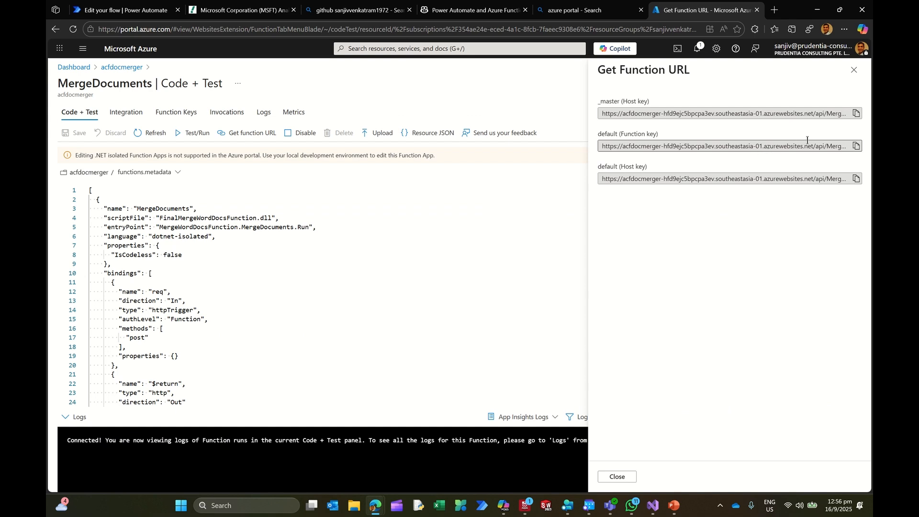
# Step: Highlight the default function key URL of MergeDocuments and return to the flow's HTTP action in Power Automate
pyautogui.moveTo(808, 143); pyautogui.dragTo(851, 151)
pyautogui.click(682, 145)
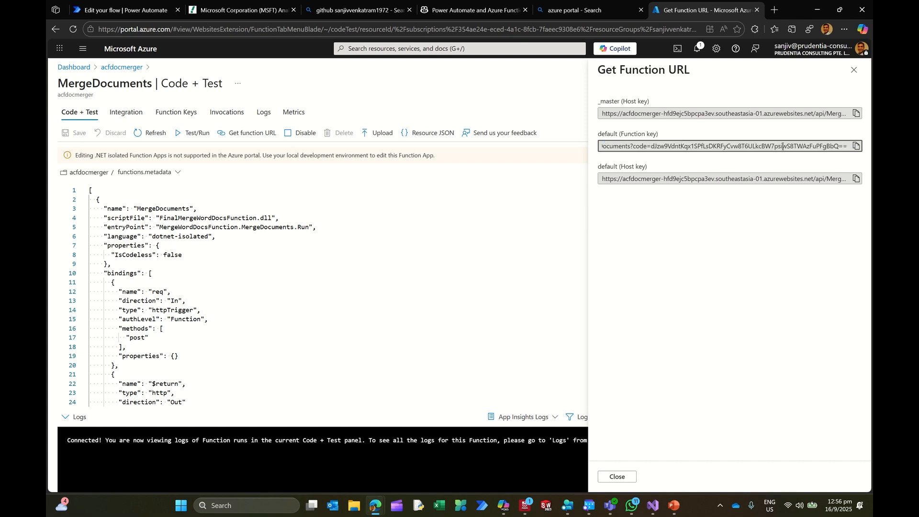
pyautogui.moveTo(783, 145); pyautogui.dragTo(528, 149)
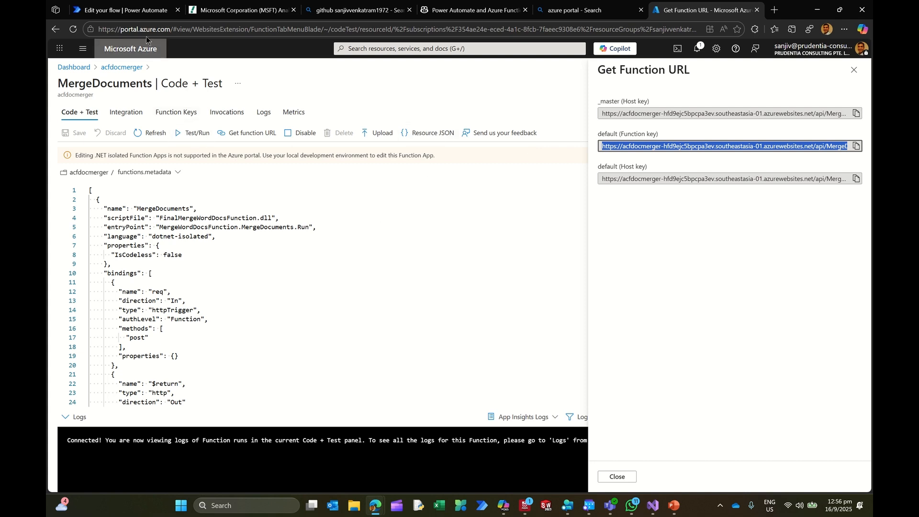
pyautogui.click(148, 11)
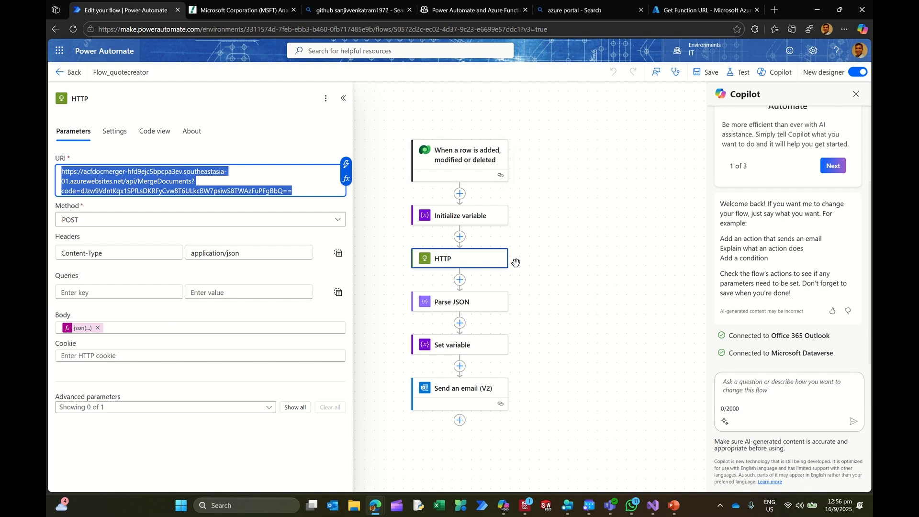